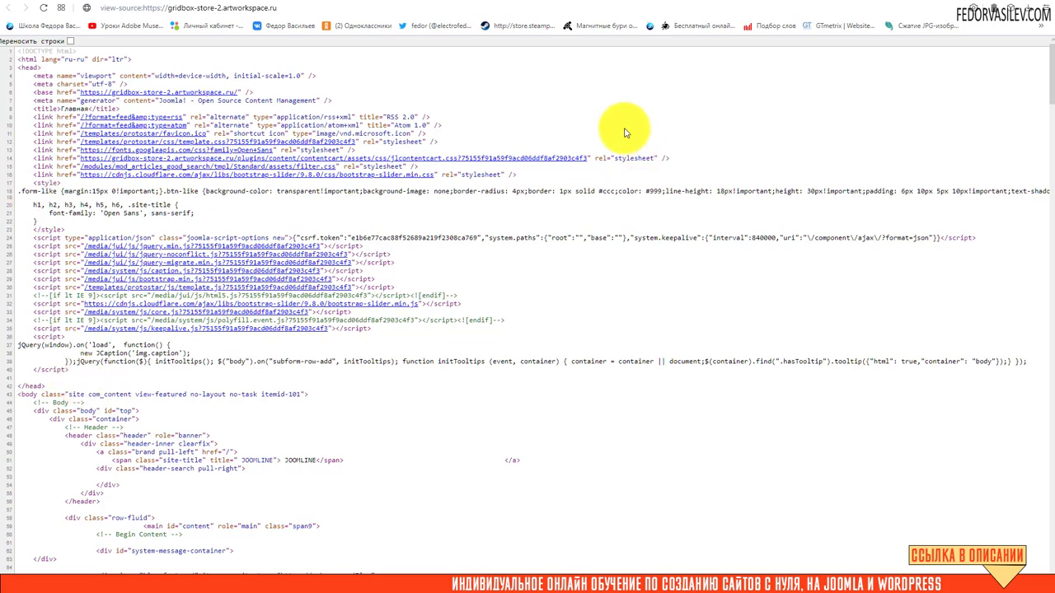
Step: Review the canonical links option in the Gridbox site's SEO settings and the Custom Canonical plugin's troubleshooting documentation
left_click(684, 3)
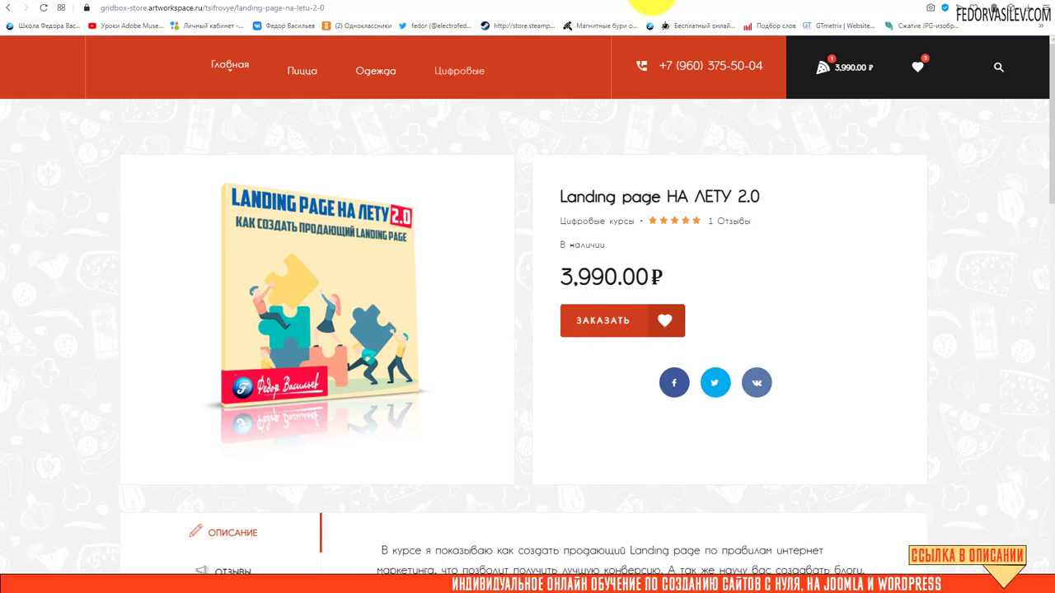
left_click(651, 2)
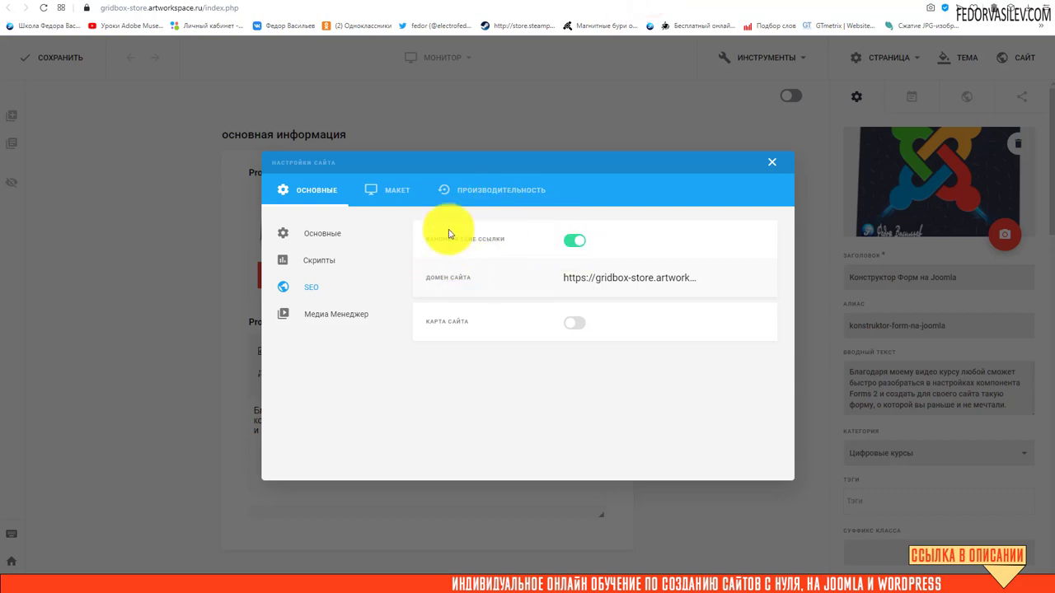
left_click(585, 237)
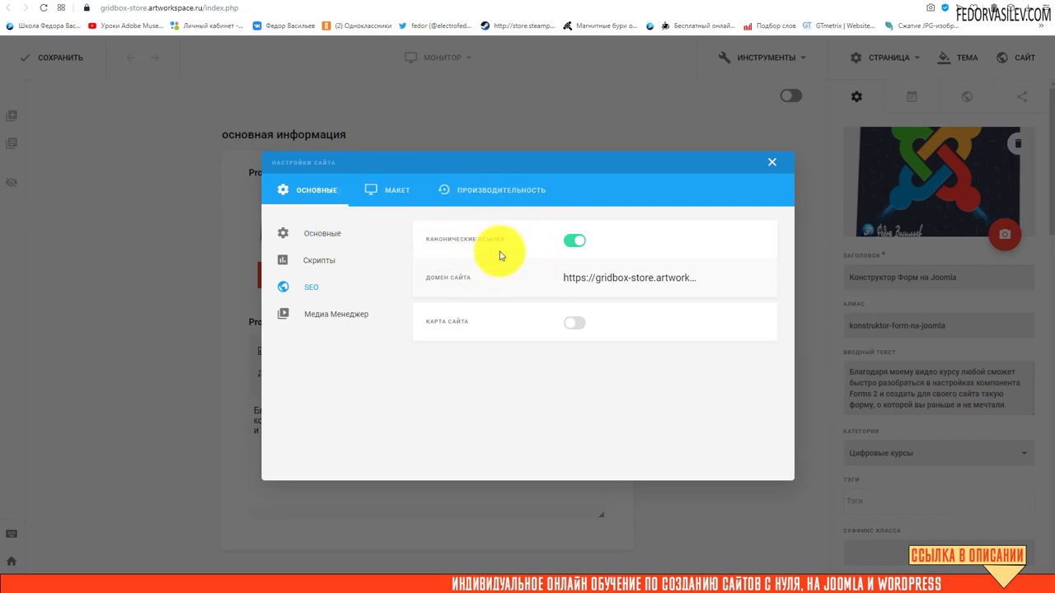
left_click(595, 239)
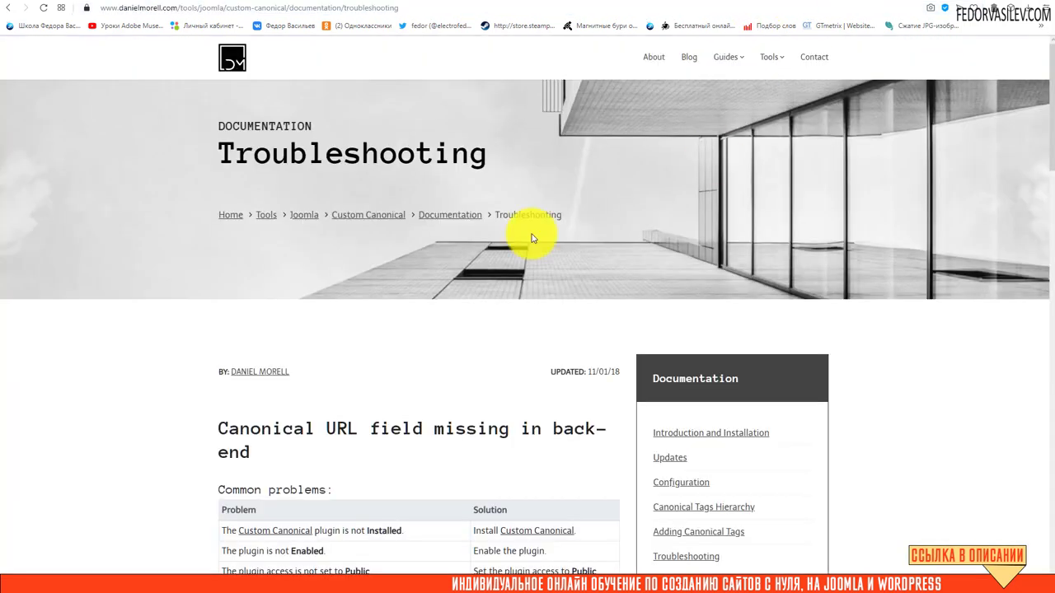
left_click(499, 2)
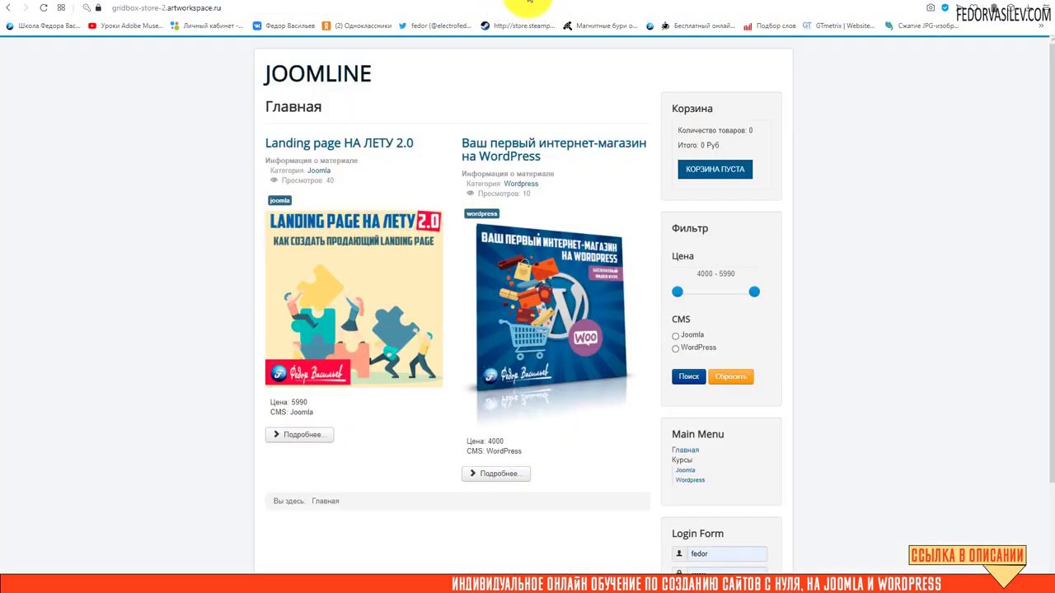
Step: Install the Custom Canonical plugin from its package file in the Joomla administration of gridbox-store-2.artworkspace.ru
left_click(487, 4)
left_click(352, 43)
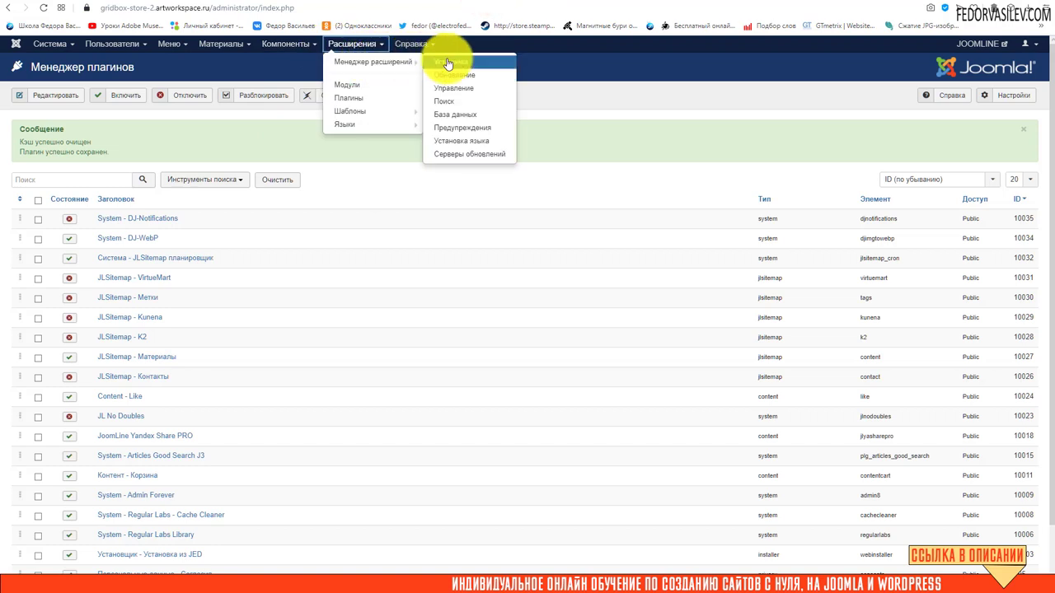
left_click(451, 59)
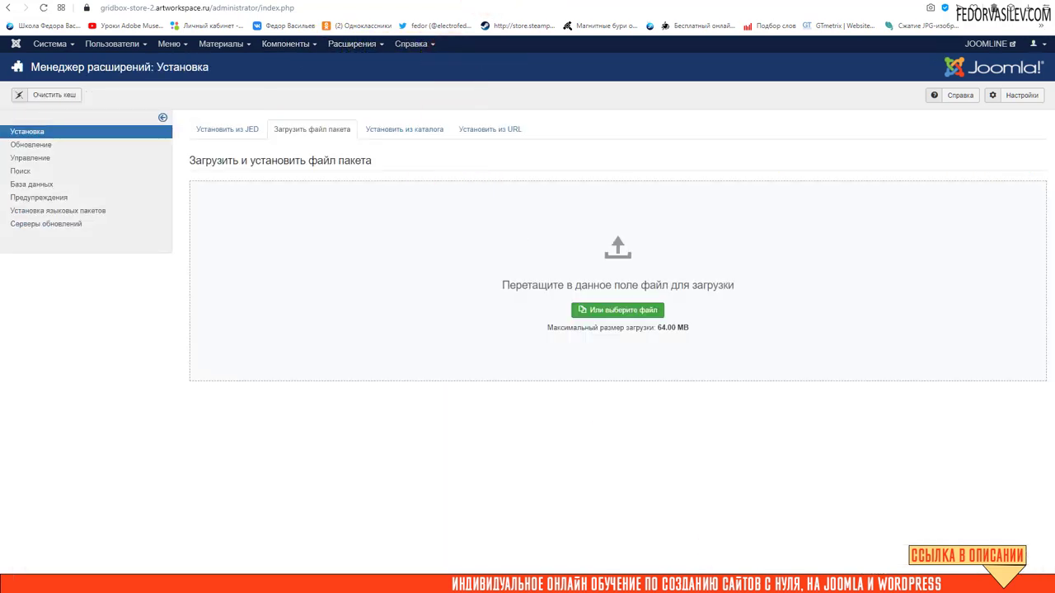
key("alt+Tab")
left_click_drag(839, 209, 378, 237)
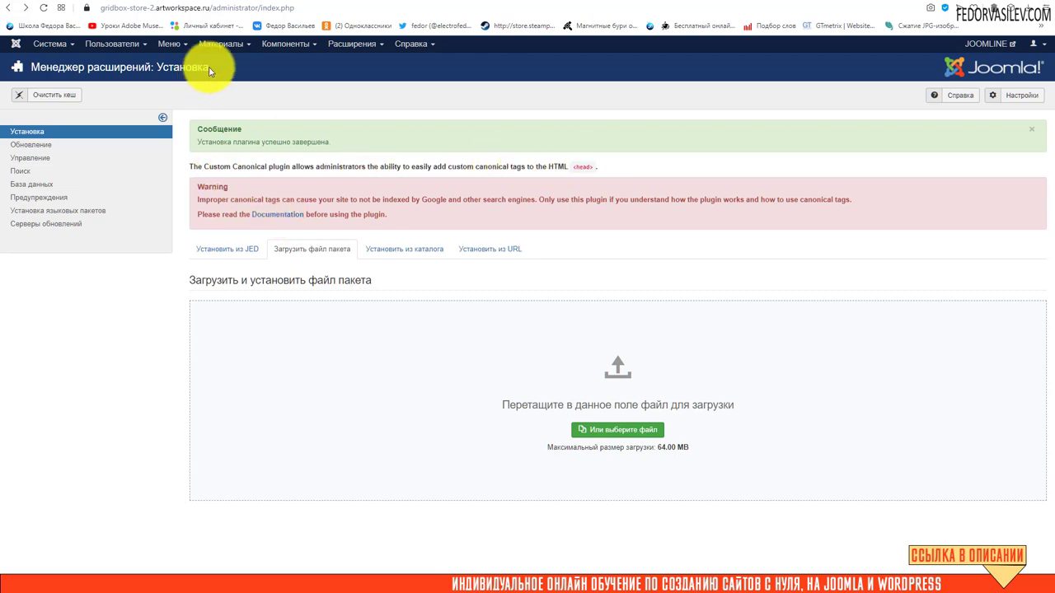
Step: Enable the System - Custom Canonical plugin in the plugin manager
left_click(349, 48)
left_click(359, 96)
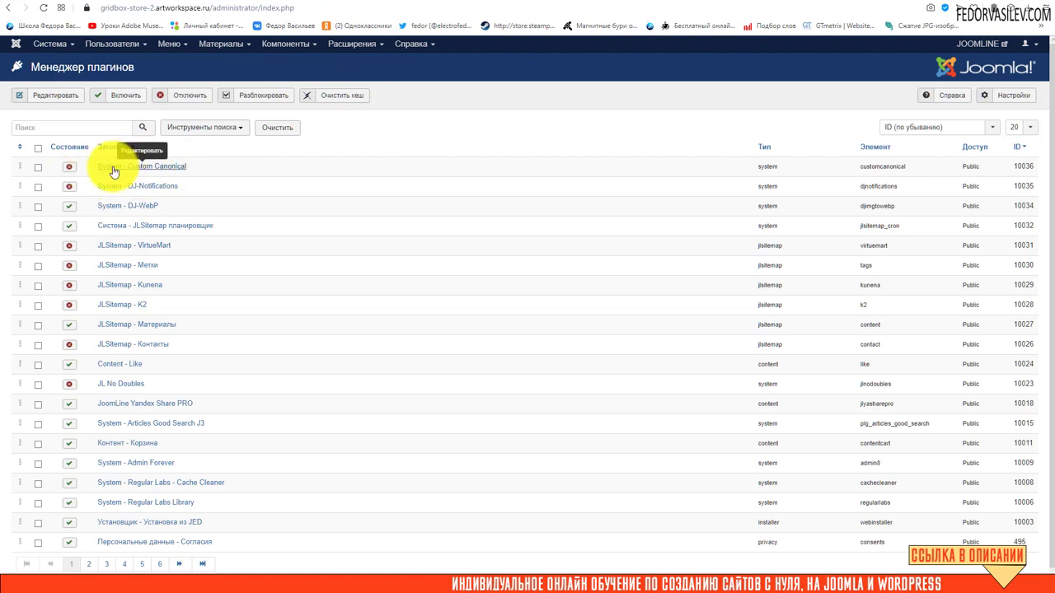
left_click(70, 128)
left_click(364, 123)
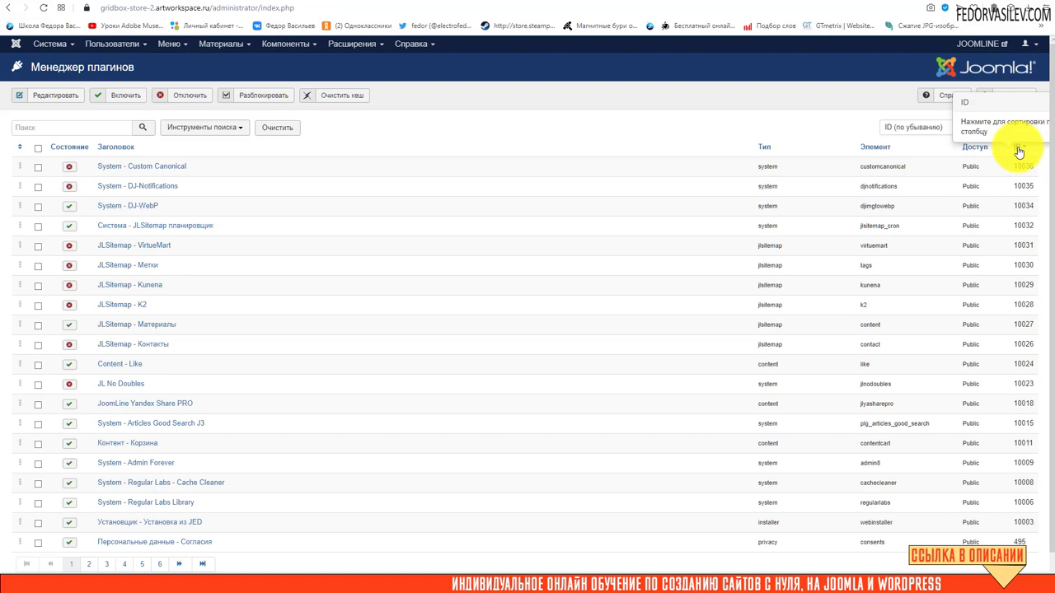
left_click(69, 166)
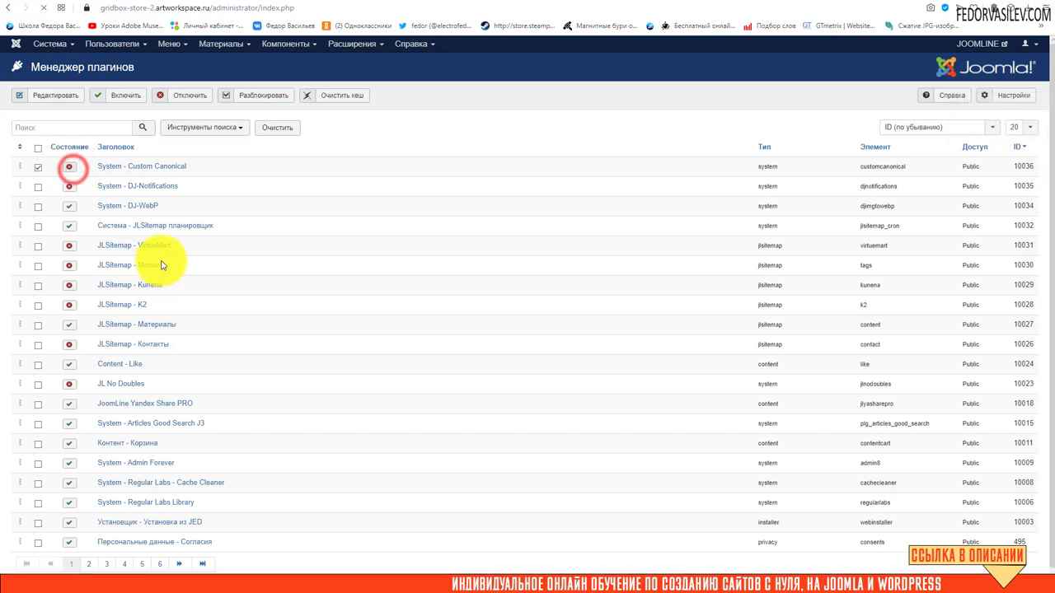
Step: Open the System - Custom Canonical plugin's settings and read the warning about improper canonical tags
left_click(134, 216)
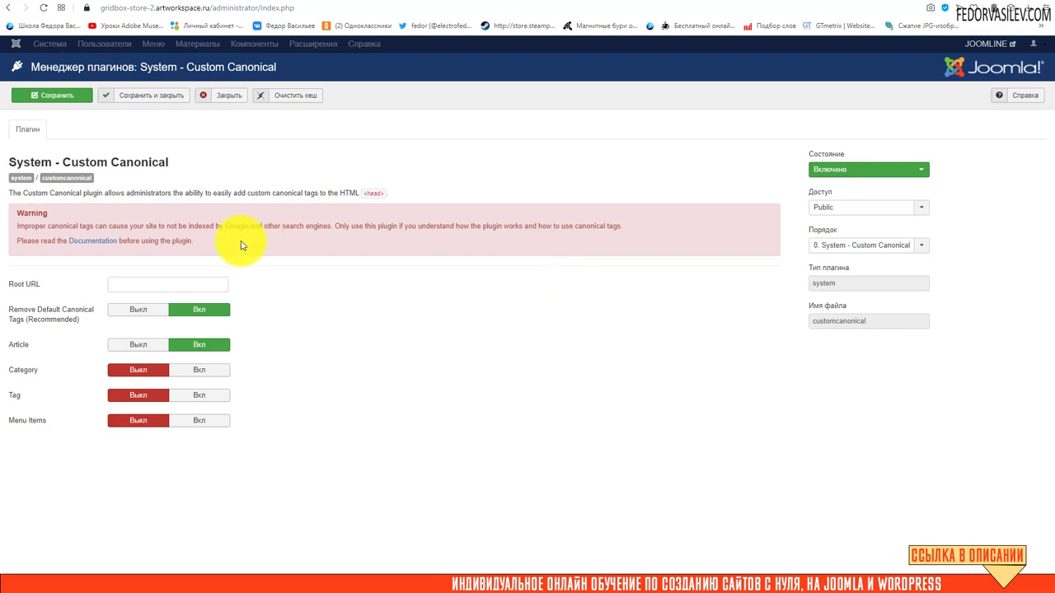
left_click_drag(237, 241, 33, 207)
left_click(561, 337)
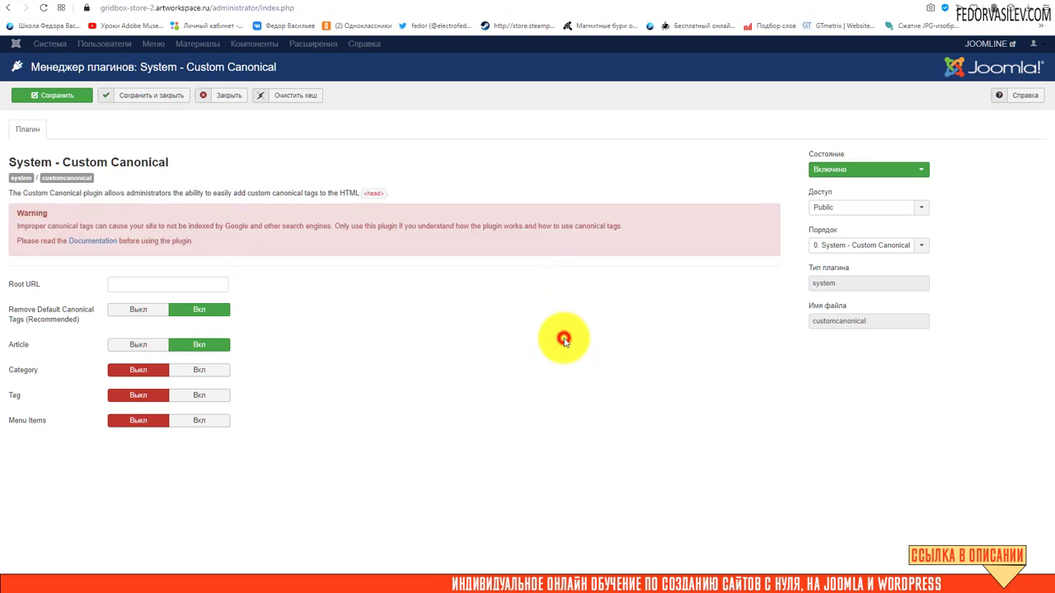
mouse_move(23, 289)
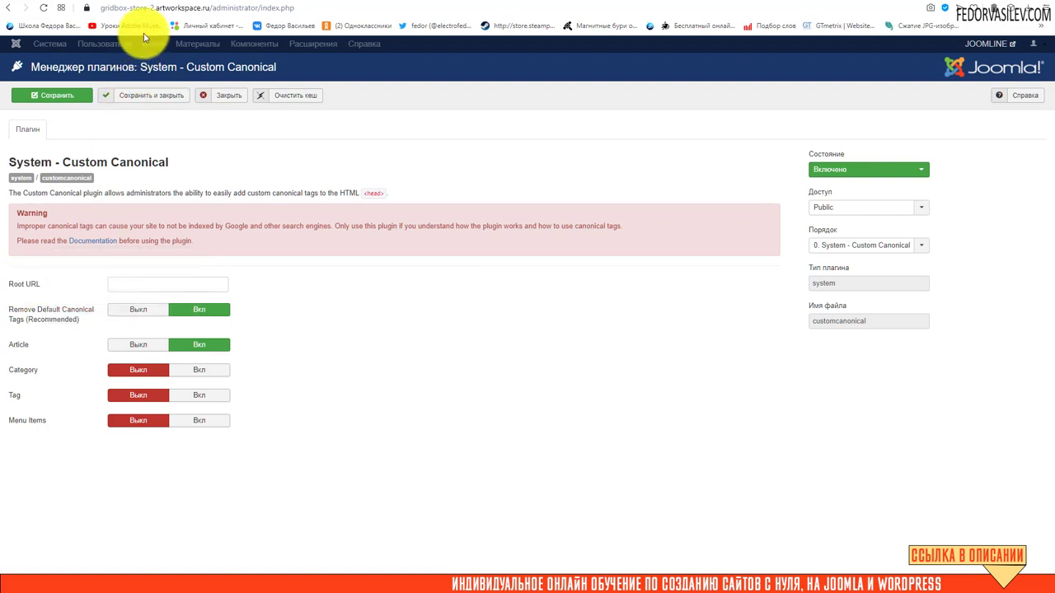
left_click(153, 7)
left_click(179, 9)
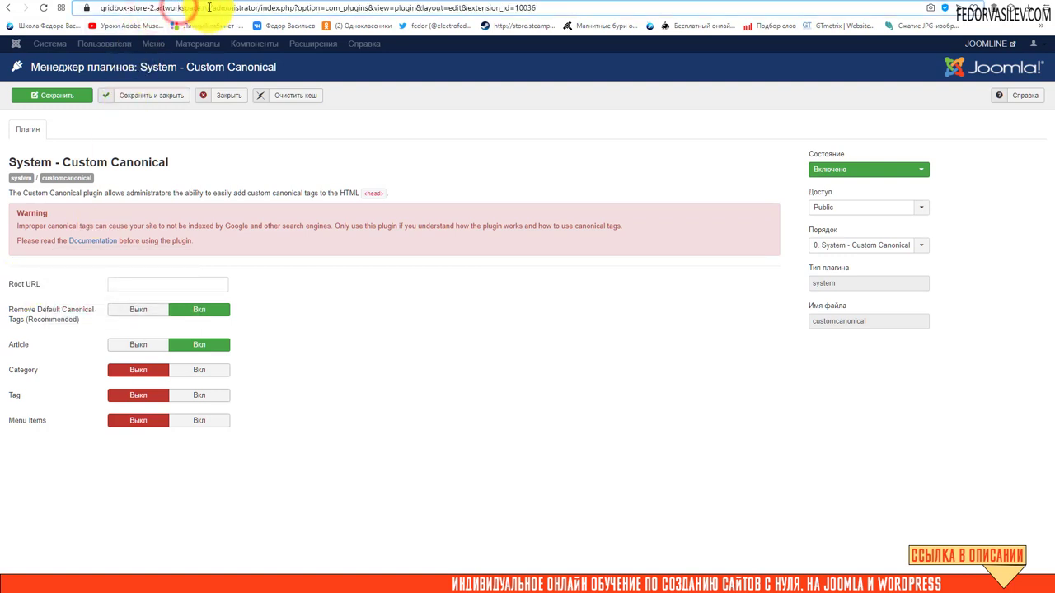
left_click_drag(211, 7, 101, 7)
right_click(123, 12)
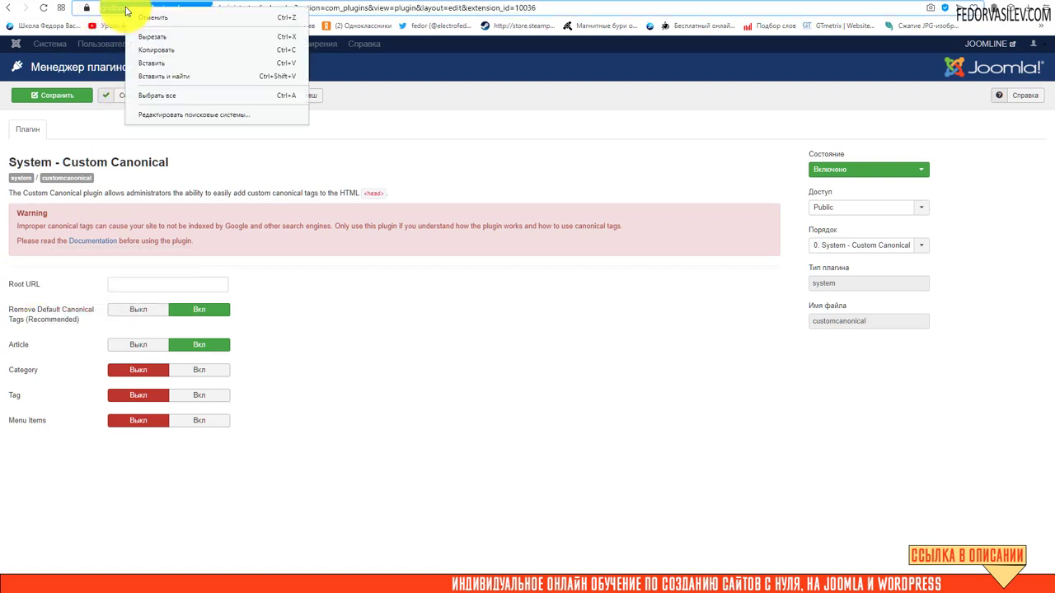
left_click(150, 48)
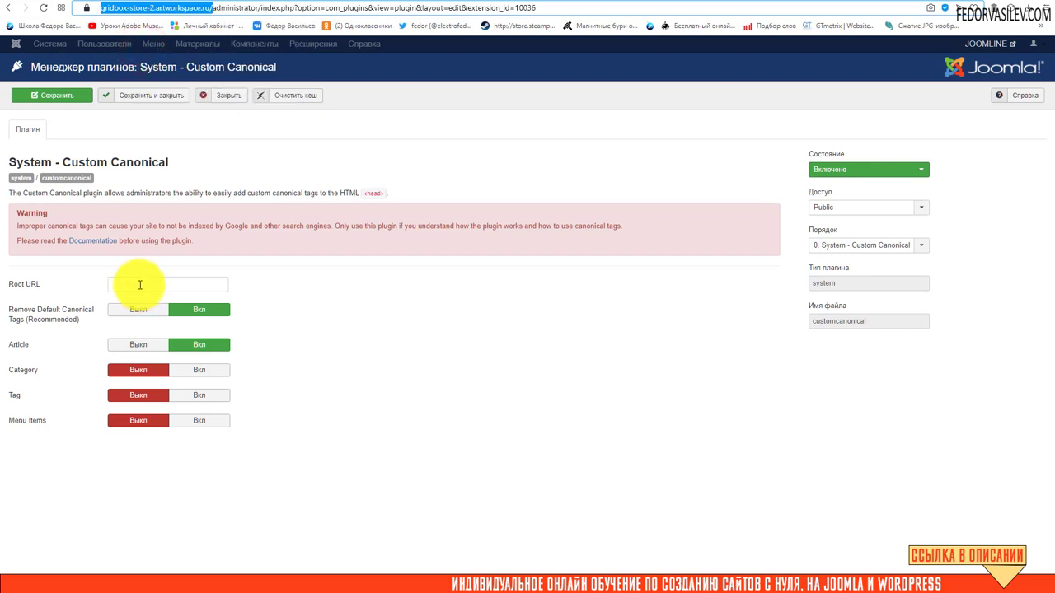
right_click(141, 285)
left_click(165, 368)
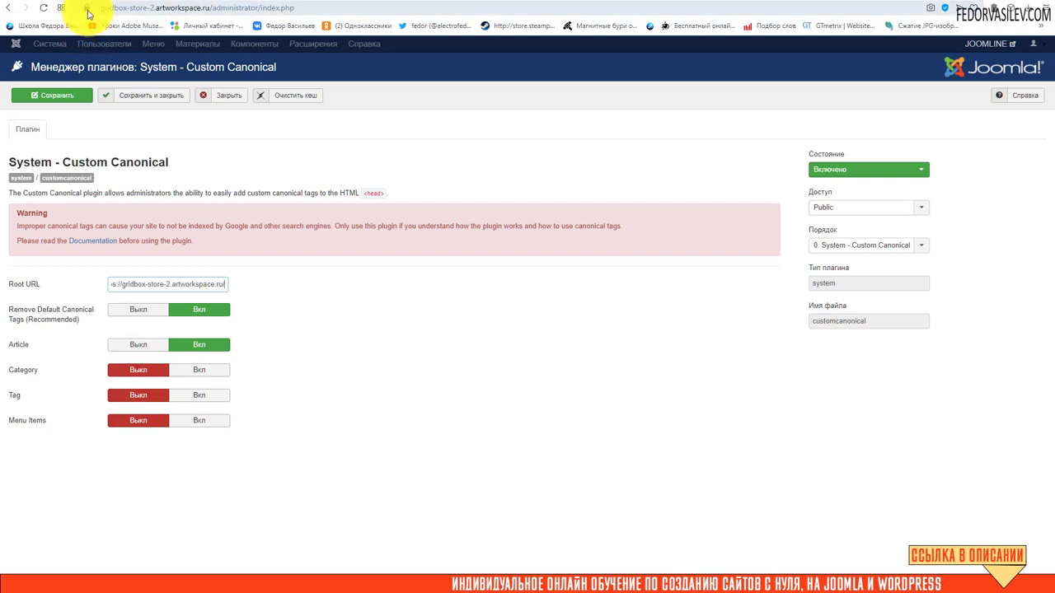
left_click(122, 286)
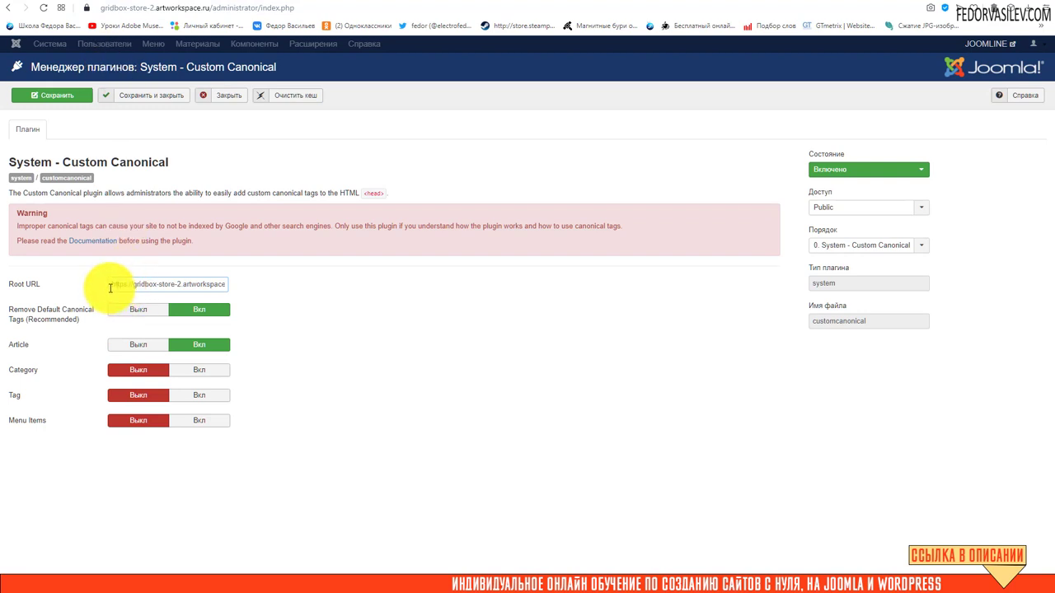
left_click_drag(110, 287, 247, 285)
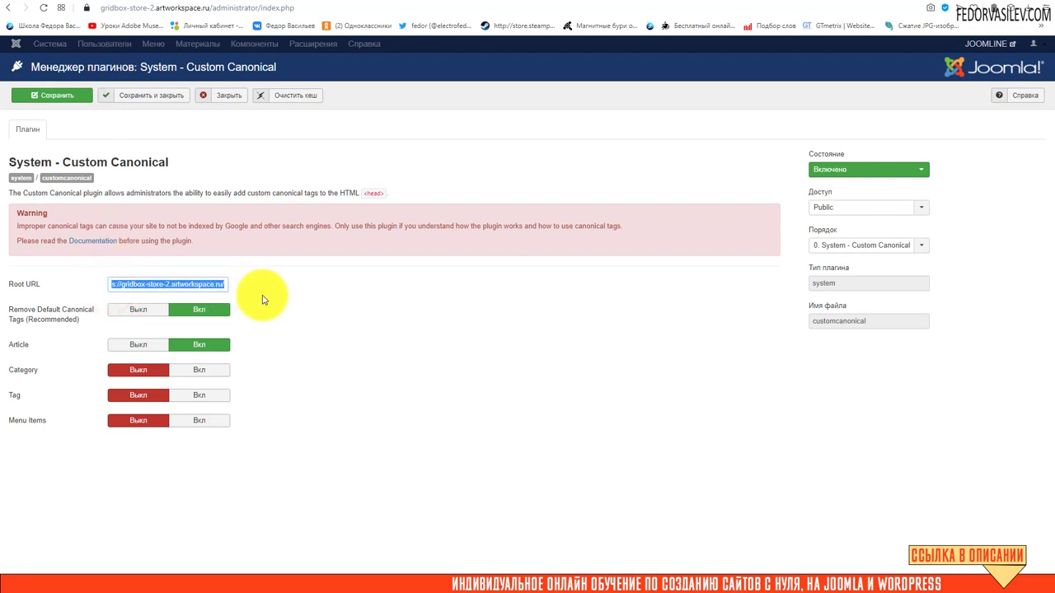
left_click(28, 289)
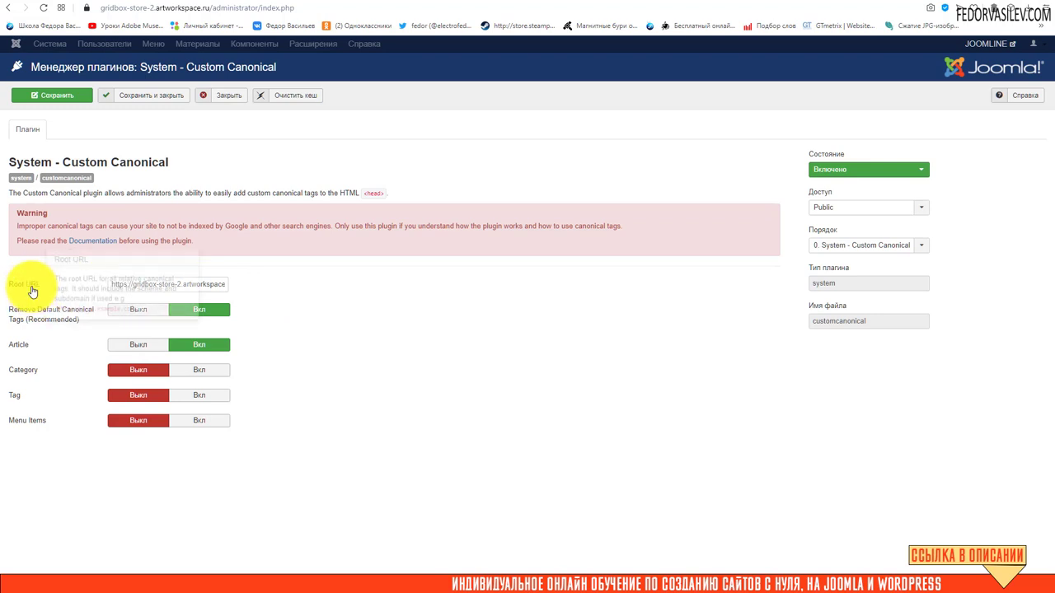
mouse_move(32, 286)
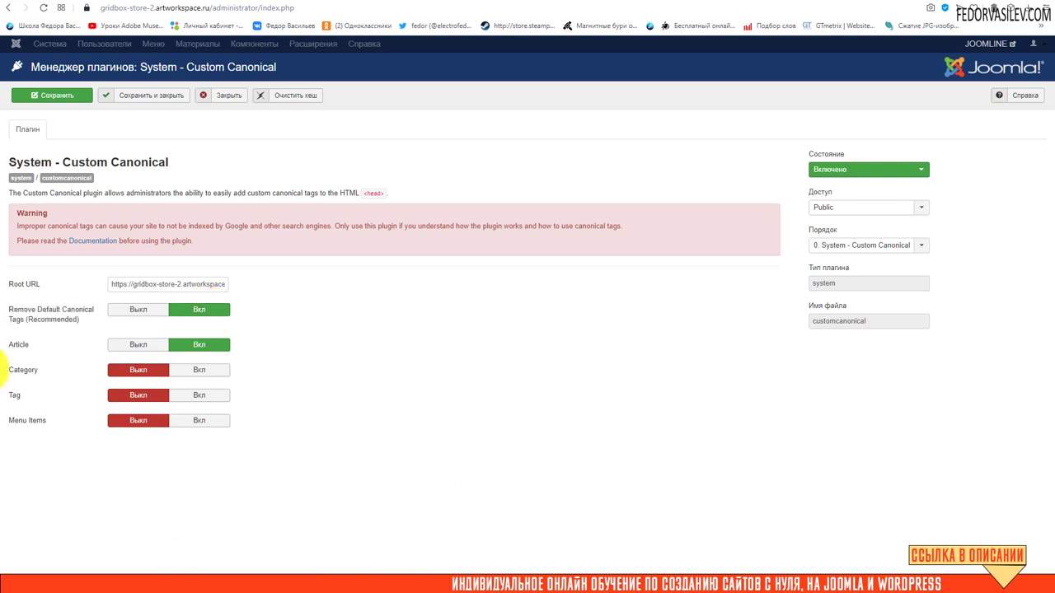
Step: Turn on canonical URLs for Category and Menu Items, keep Tag off, and save and close the plugin settings
mouse_move(15, 348)
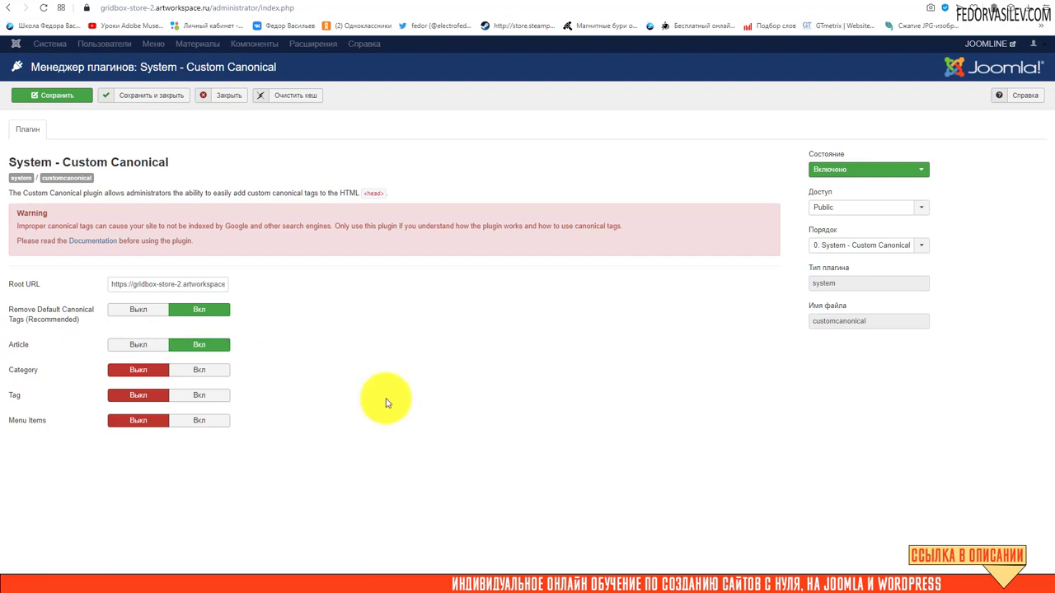
mouse_move(13, 373)
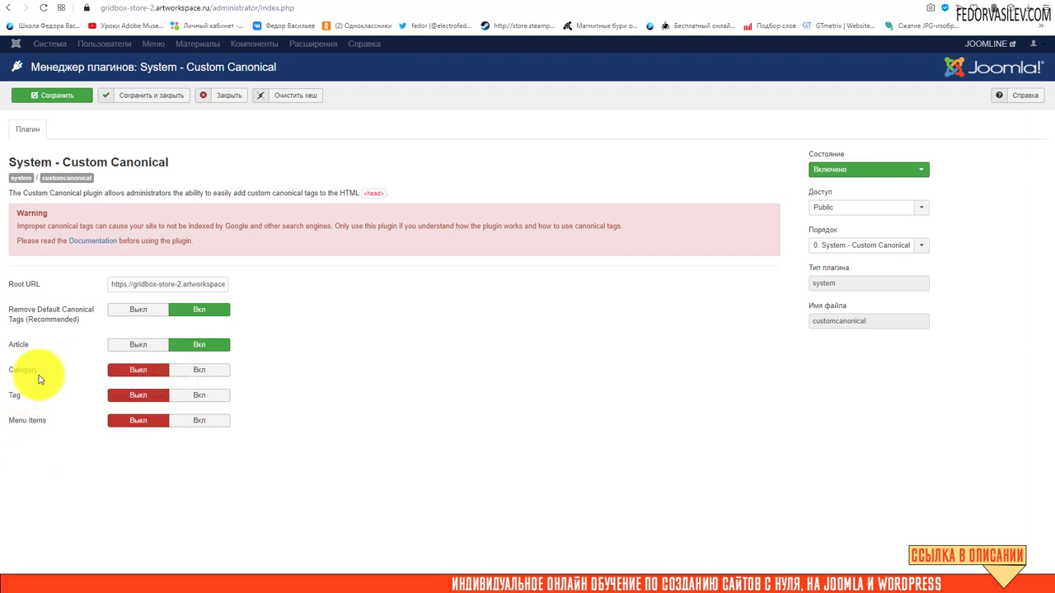
left_click(220, 372)
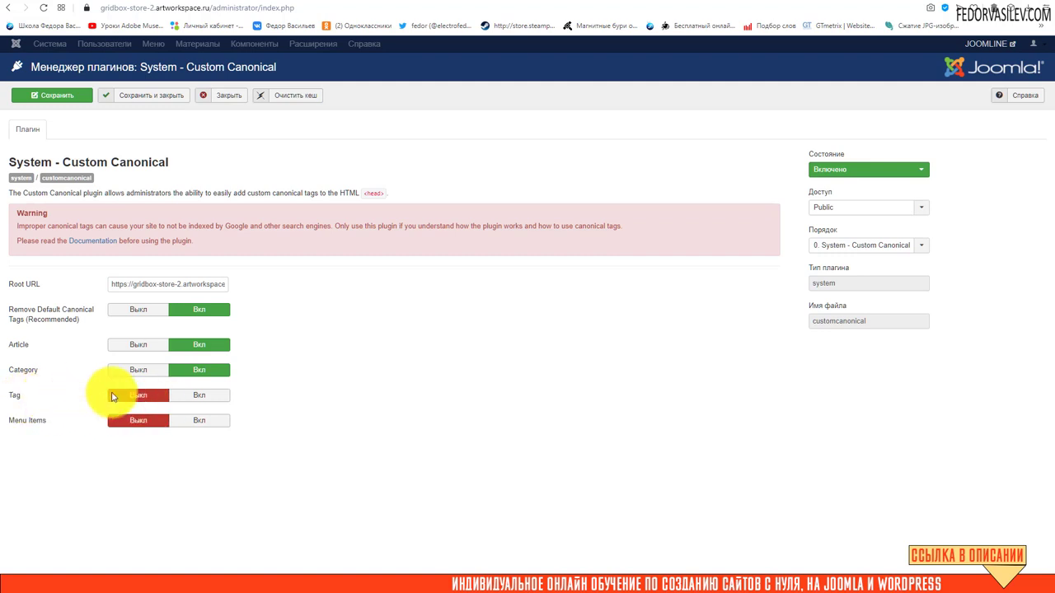
left_click(198, 397)
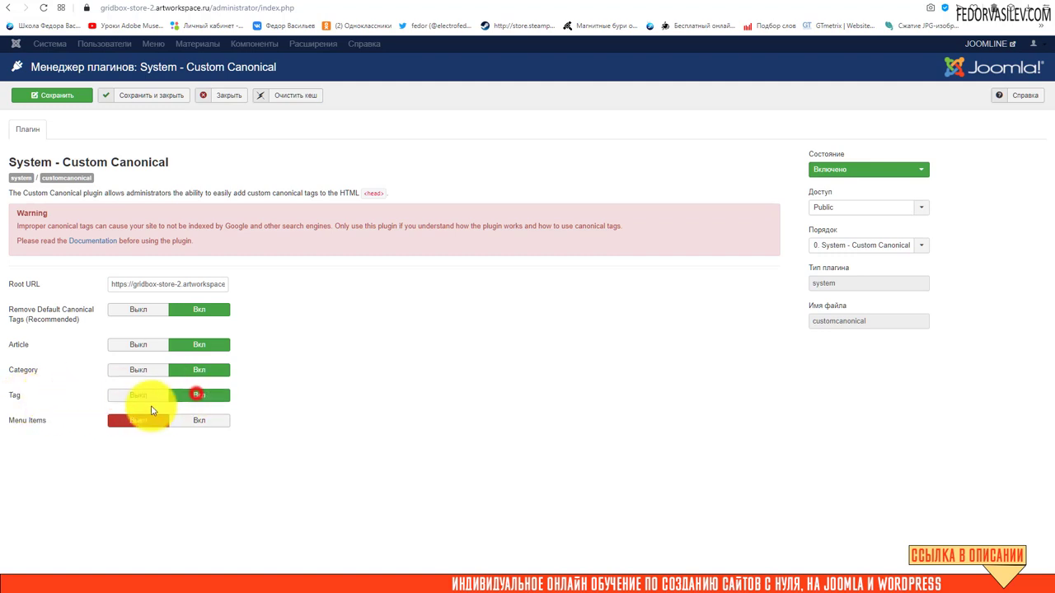
left_click(137, 396)
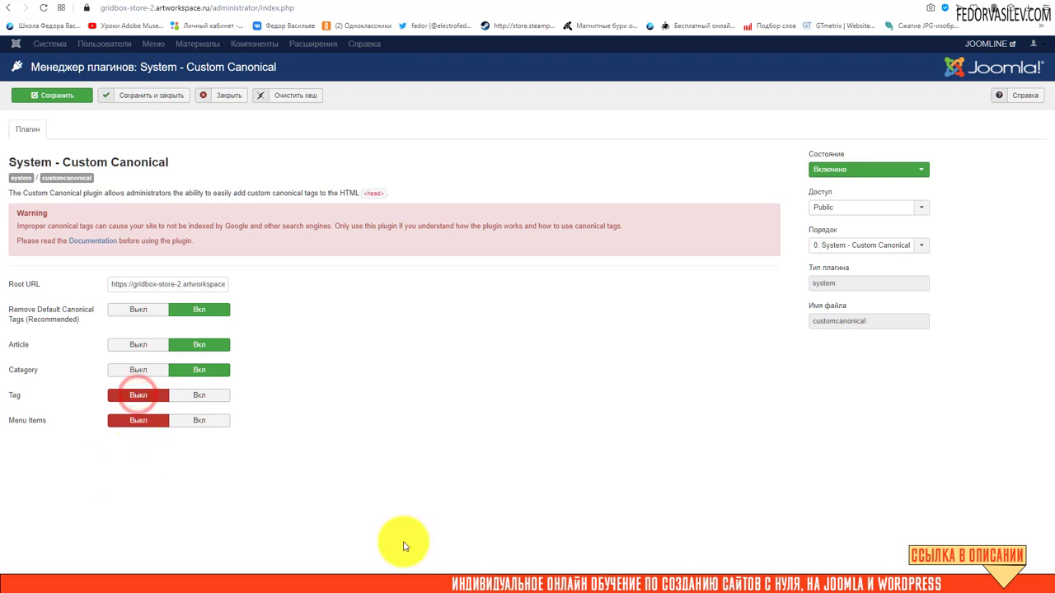
mouse_move(29, 431)
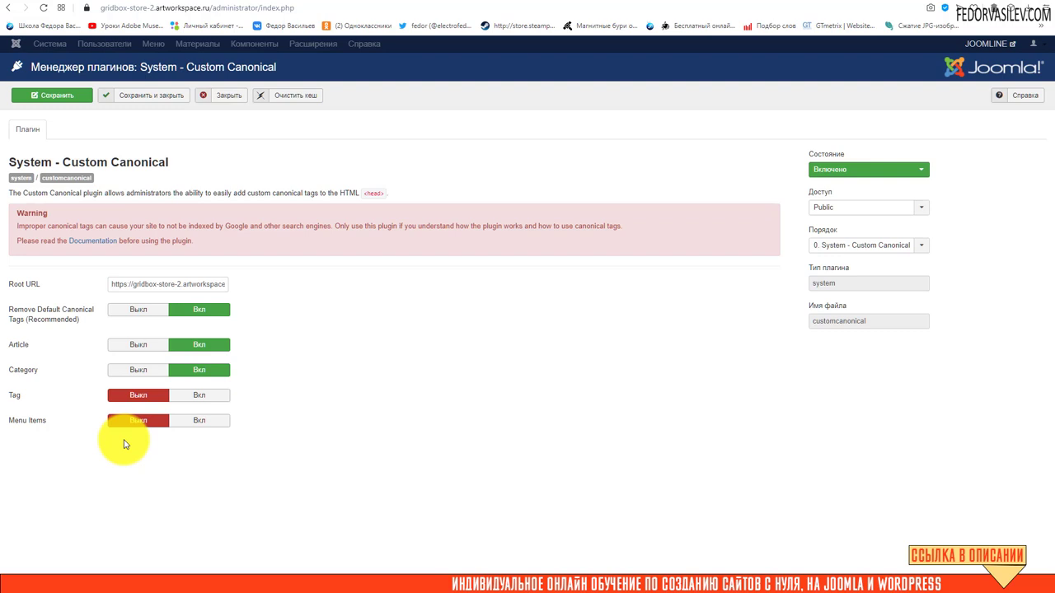
left_click(195, 423)
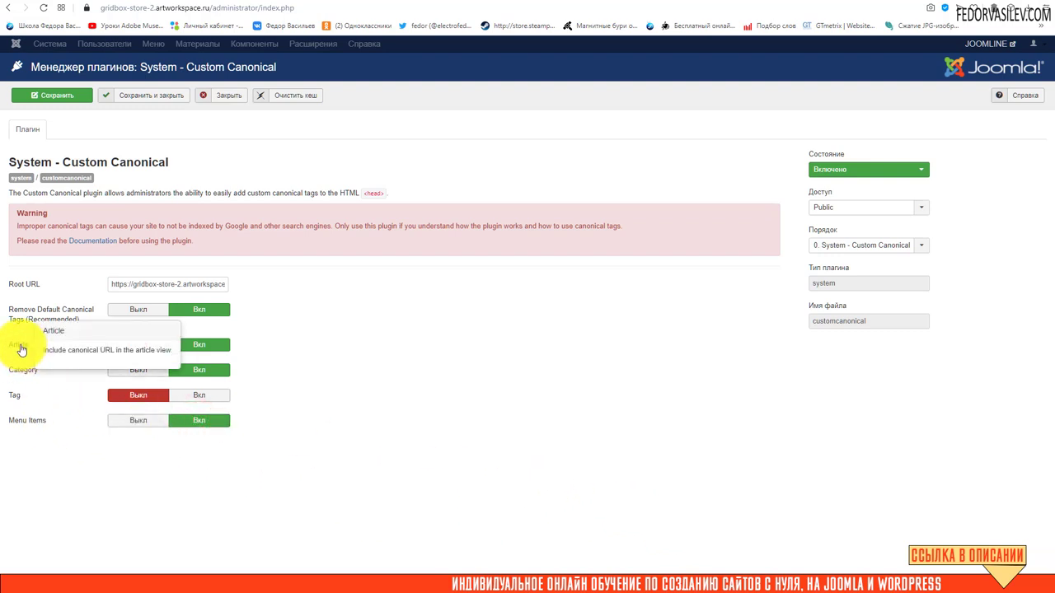
mouse_move(23, 375)
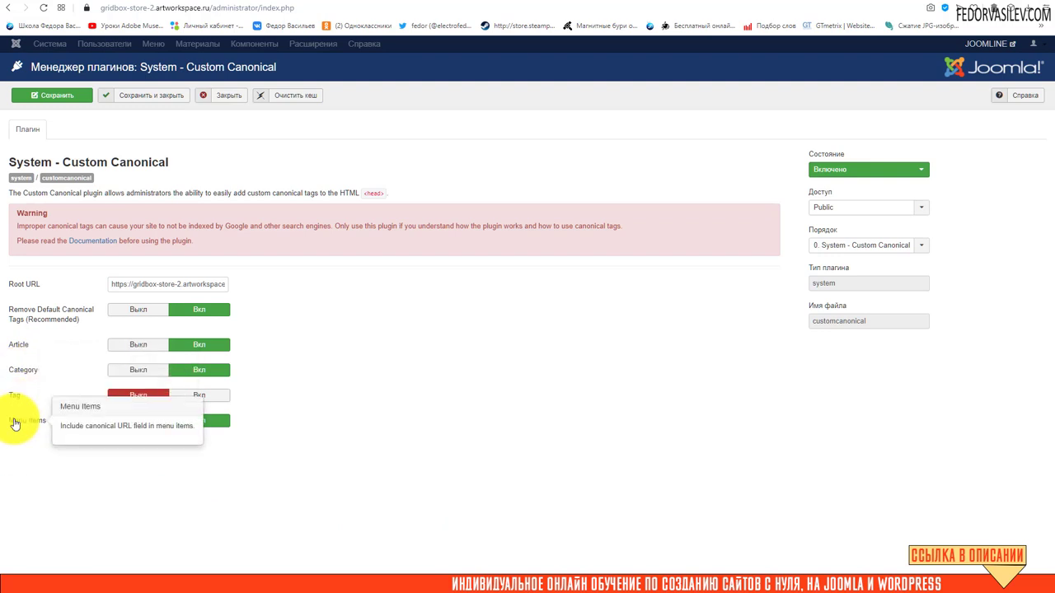
left_click(143, 96)
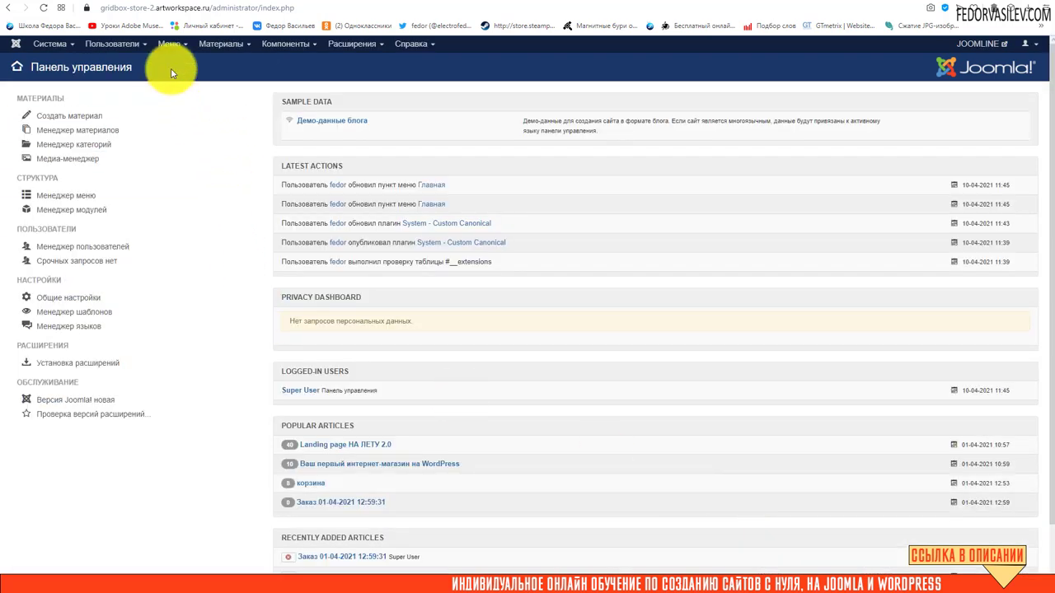
Step: Open the metadata settings of the Главная item in Main Menu and examine its Canonical URL field
left_click(172, 46)
mouse_move(176, 123)
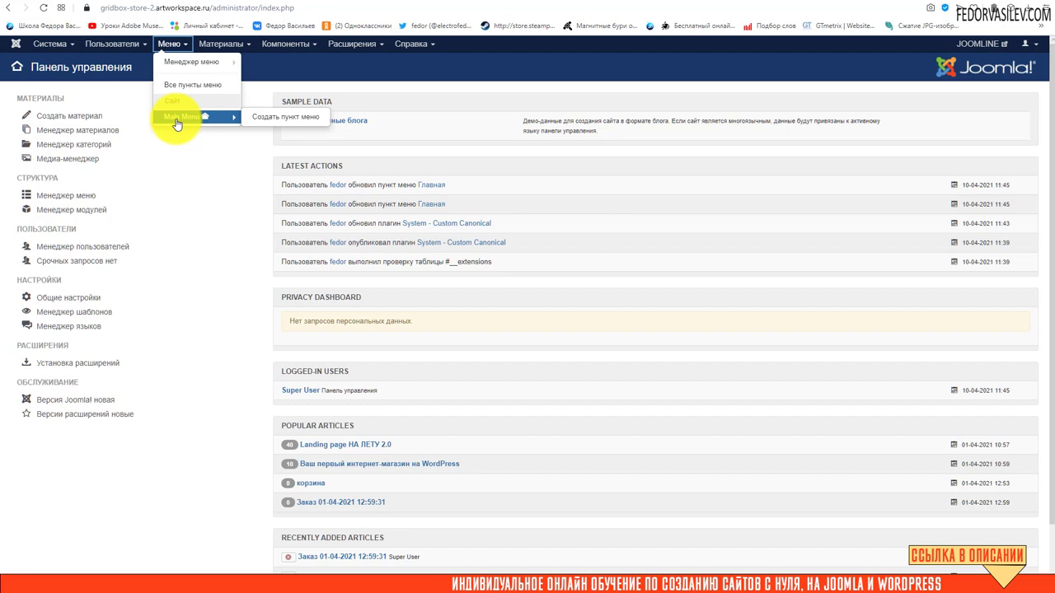
left_click(176, 121)
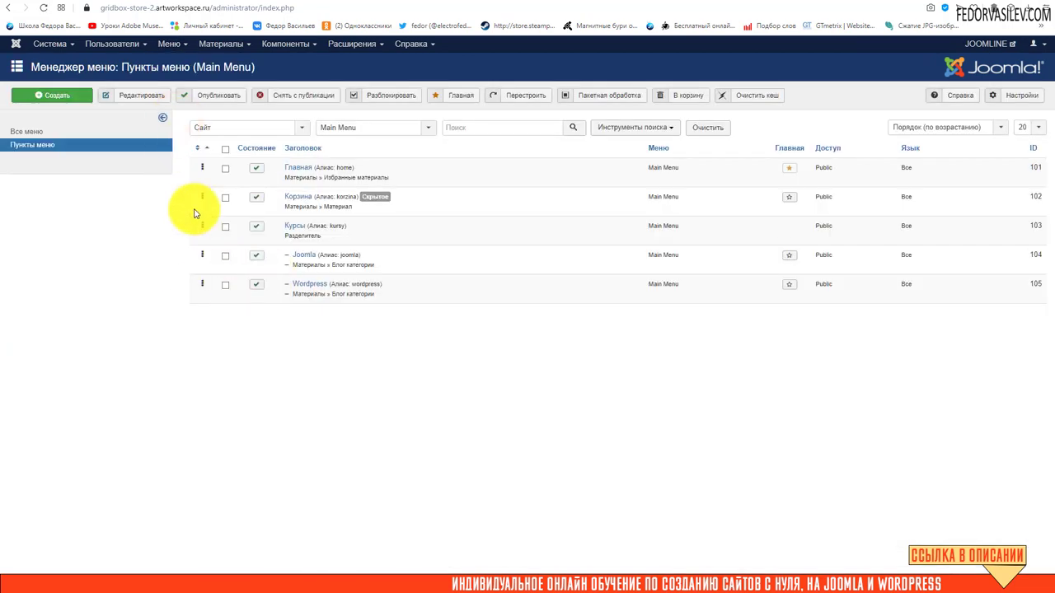
left_click(293, 170)
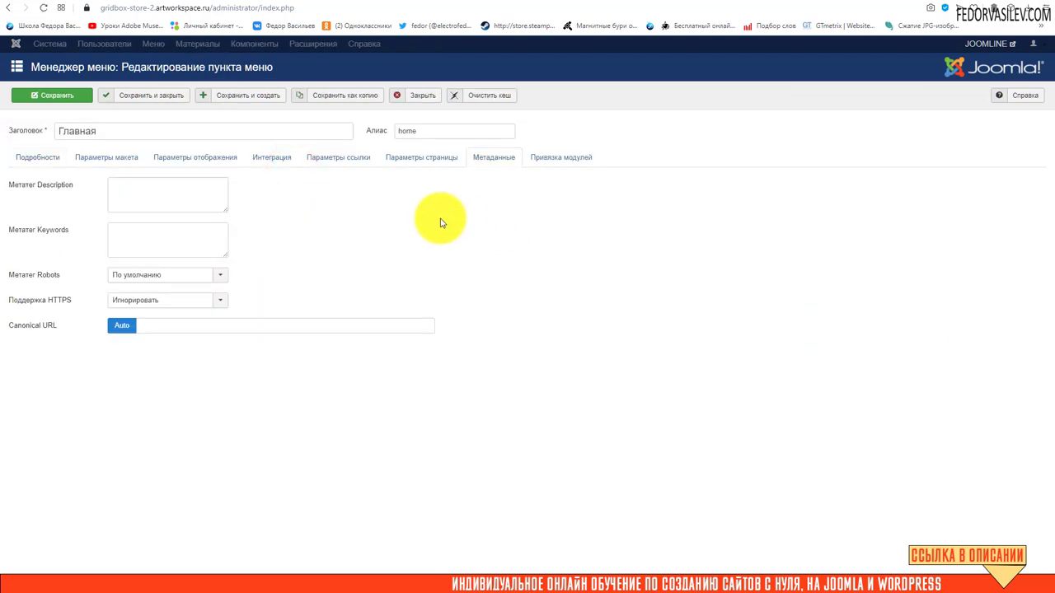
left_click(491, 158)
mouse_move(30, 324)
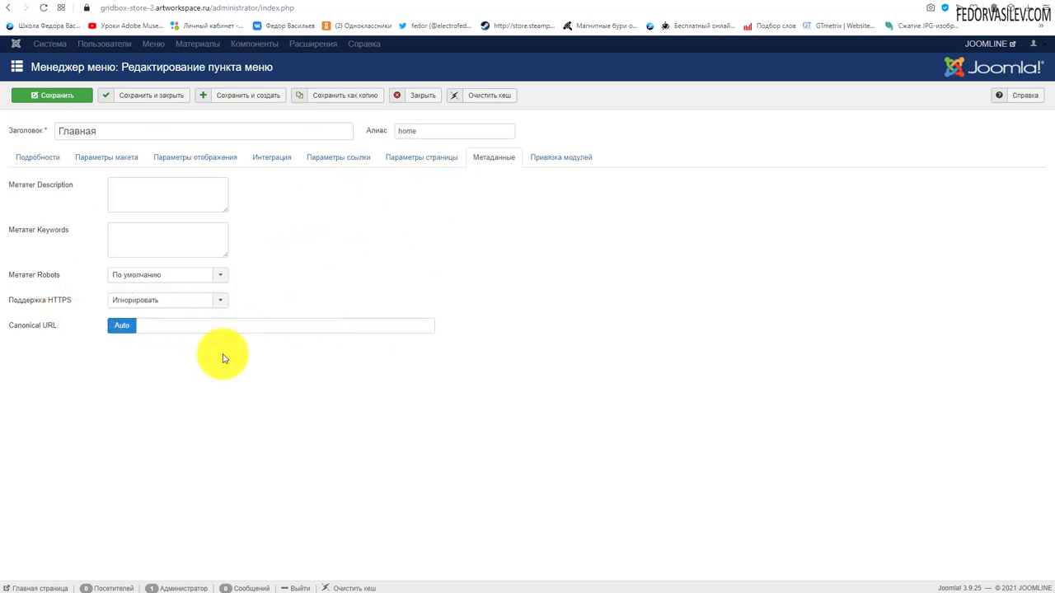
Step: Auto-fill the canonical URLs of the Главная and Joomla menu items, with /kursy/joomla for the latter, saving and closing each item
left_click(120, 326)
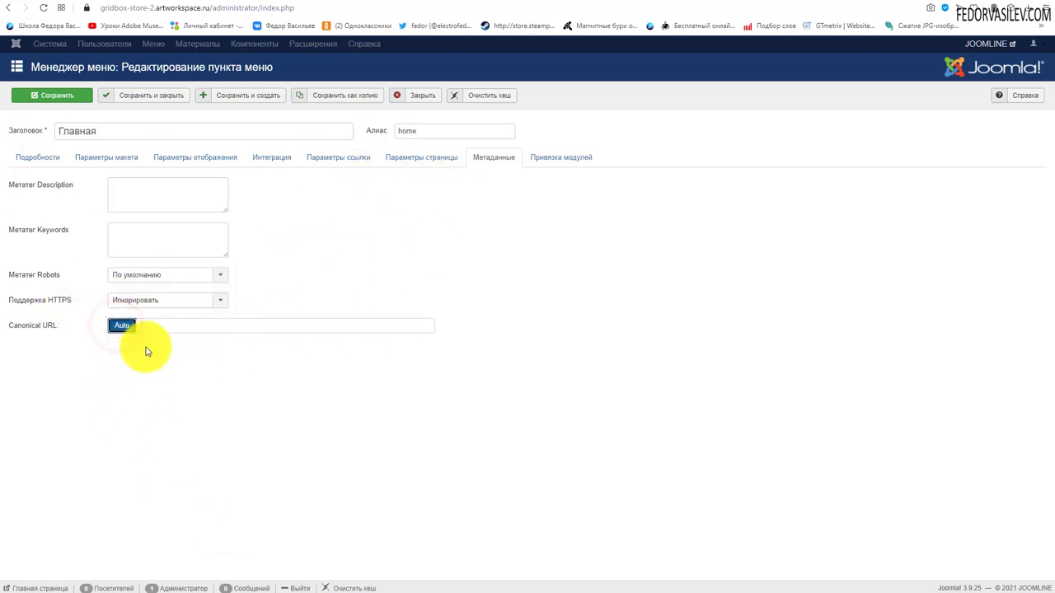
left_click(131, 95)
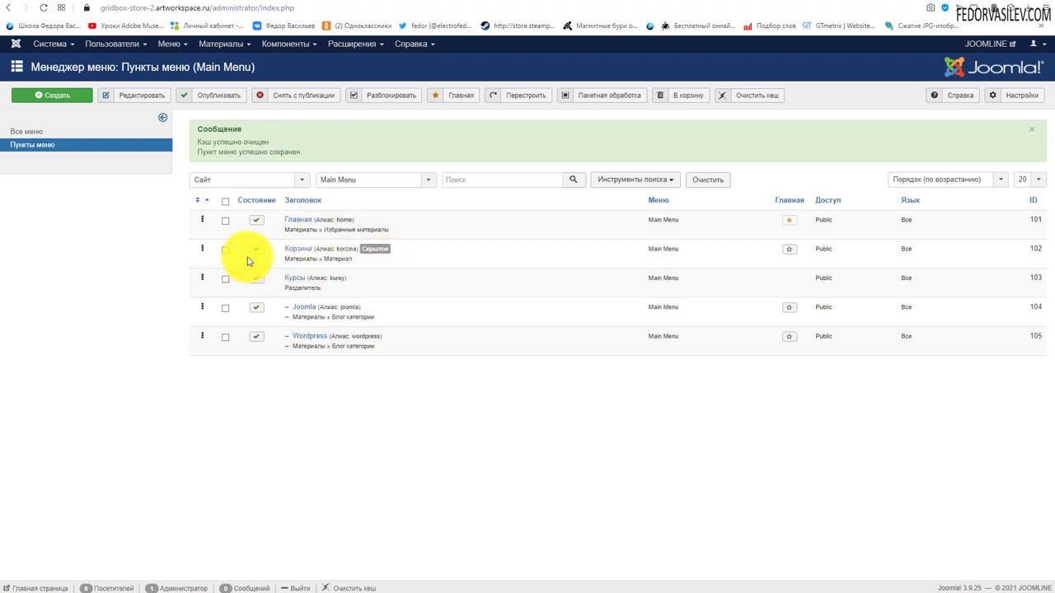
left_click(303, 308)
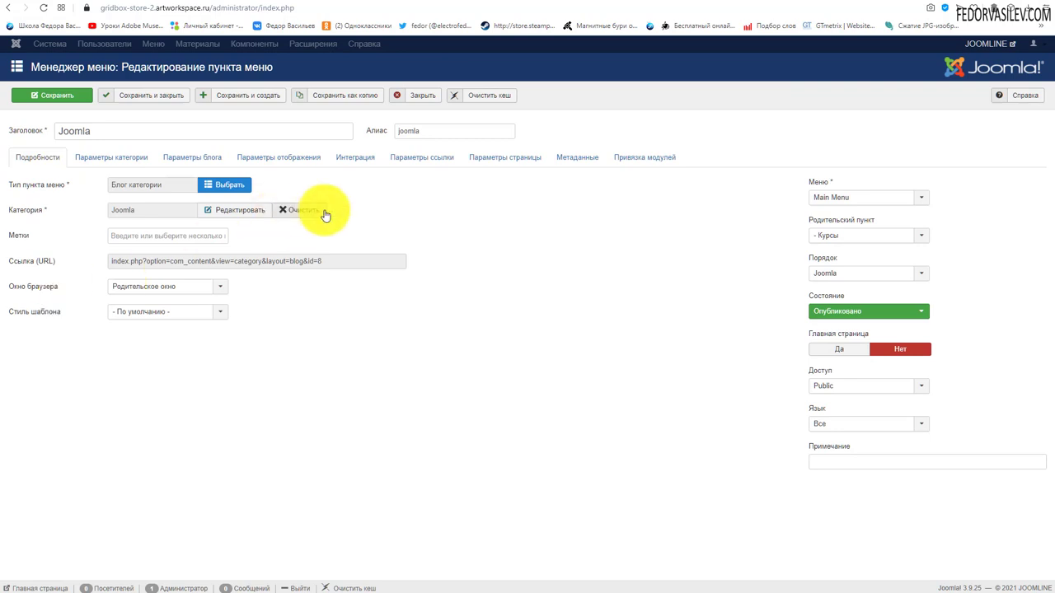
left_click(569, 157)
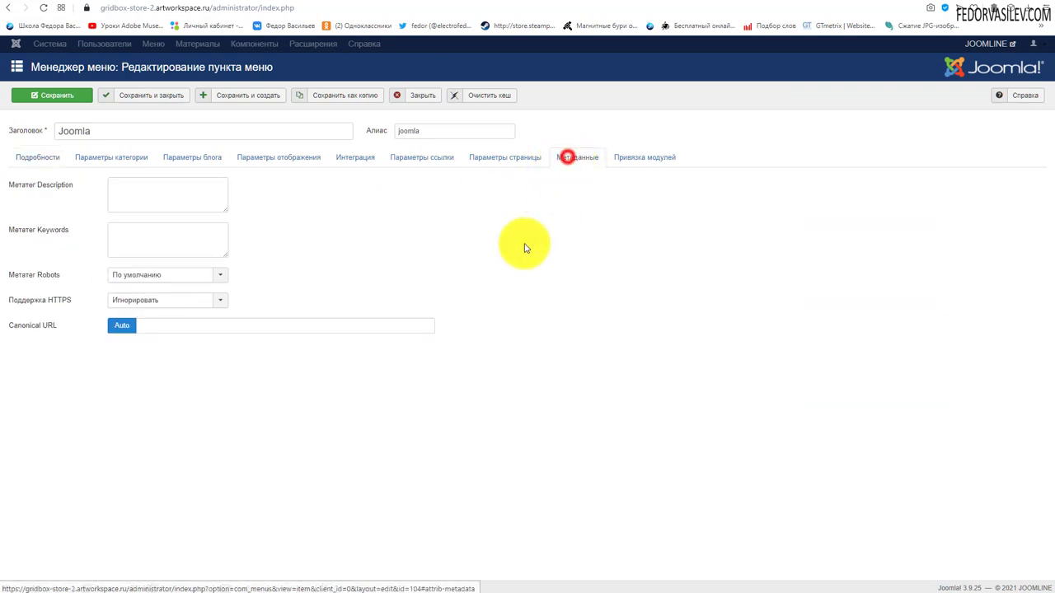
left_click(122, 327)
left_click(122, 325)
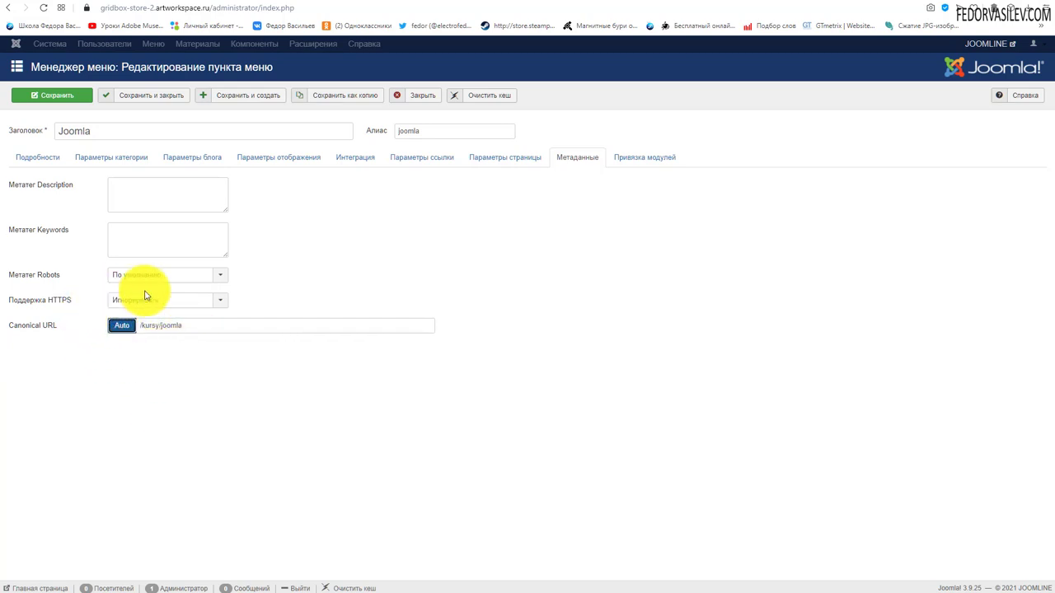
left_click(147, 97)
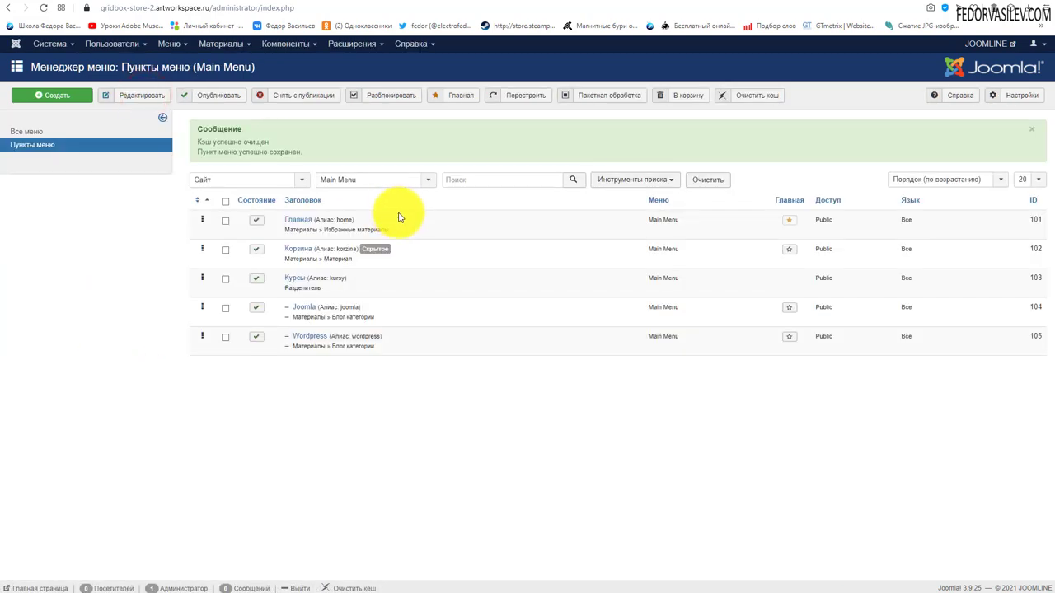
Step: Auto-fill the Wordpress menu item's canonical URL with /kursy/wordpress, and save and close the item
left_click(310, 337)
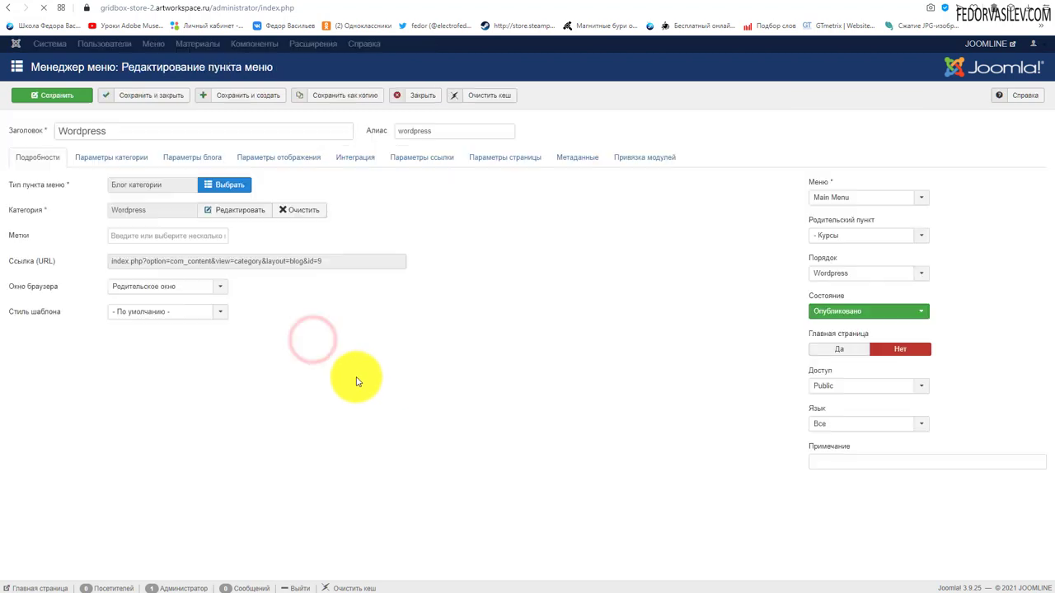
left_click(583, 157)
left_click(116, 328)
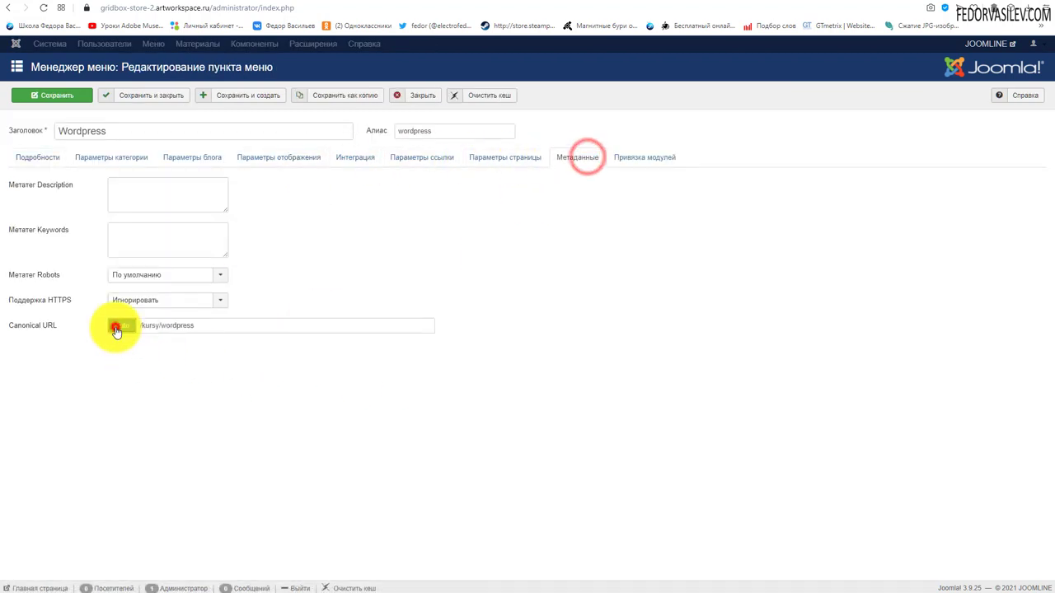
left_click(158, 96)
Step: Switch to the site's front page, reload it and open its source code
left_click(507, 3)
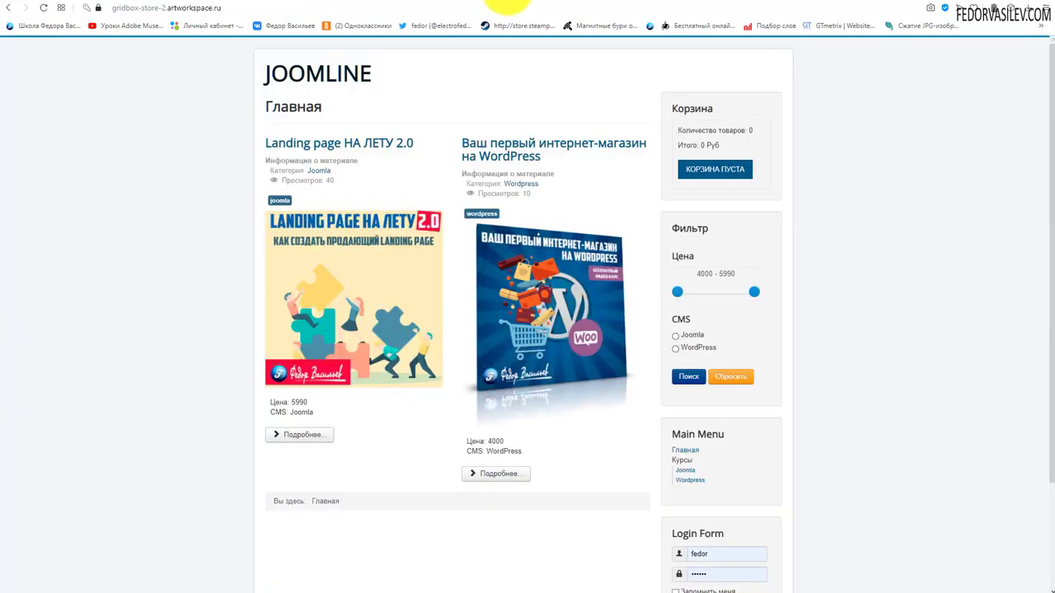
left_click(43, 7)
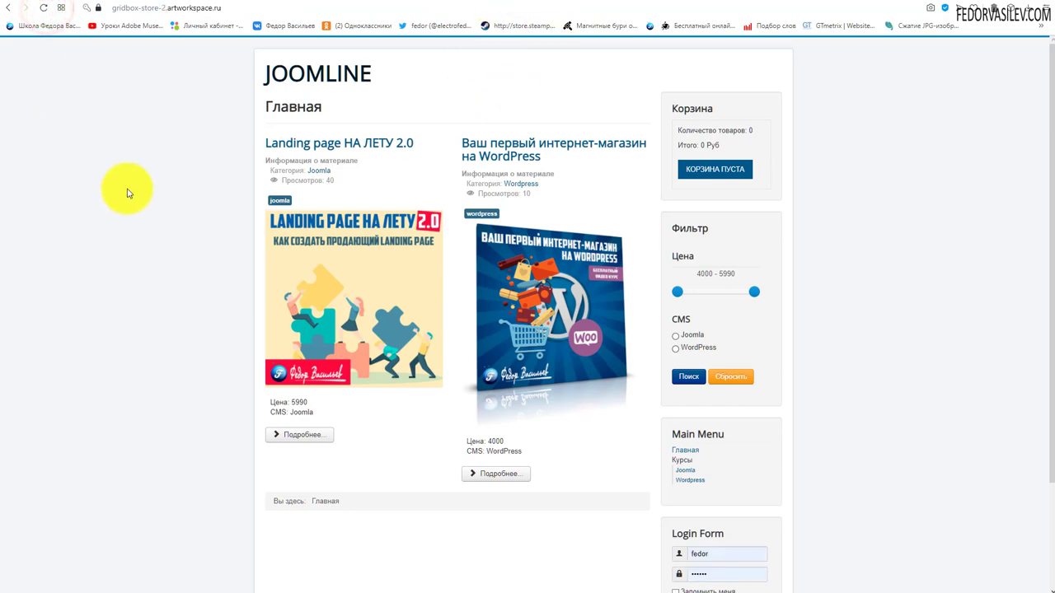
right_click(175, 173)
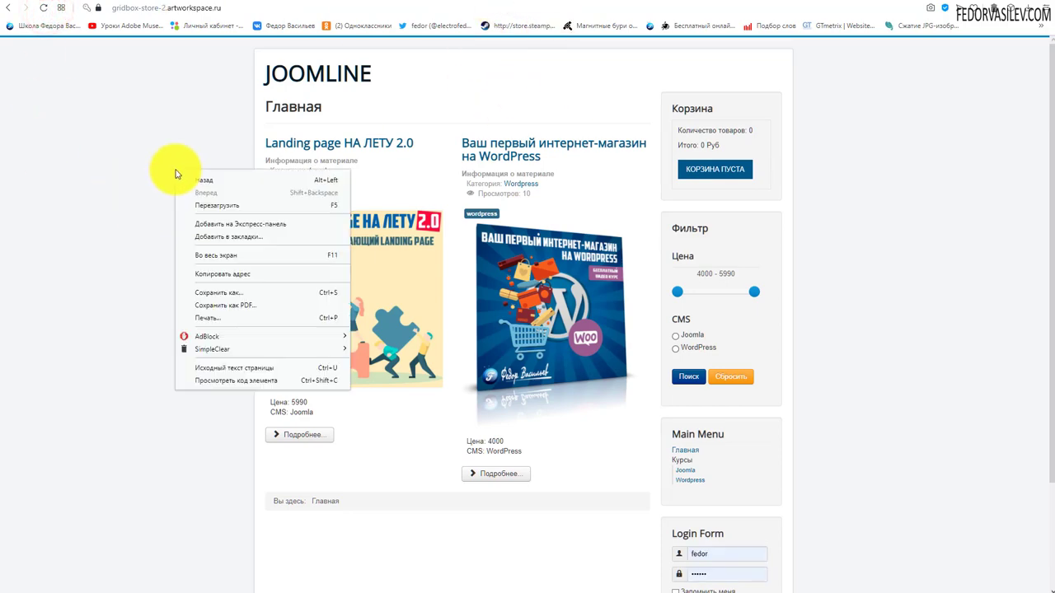
left_click(224, 369)
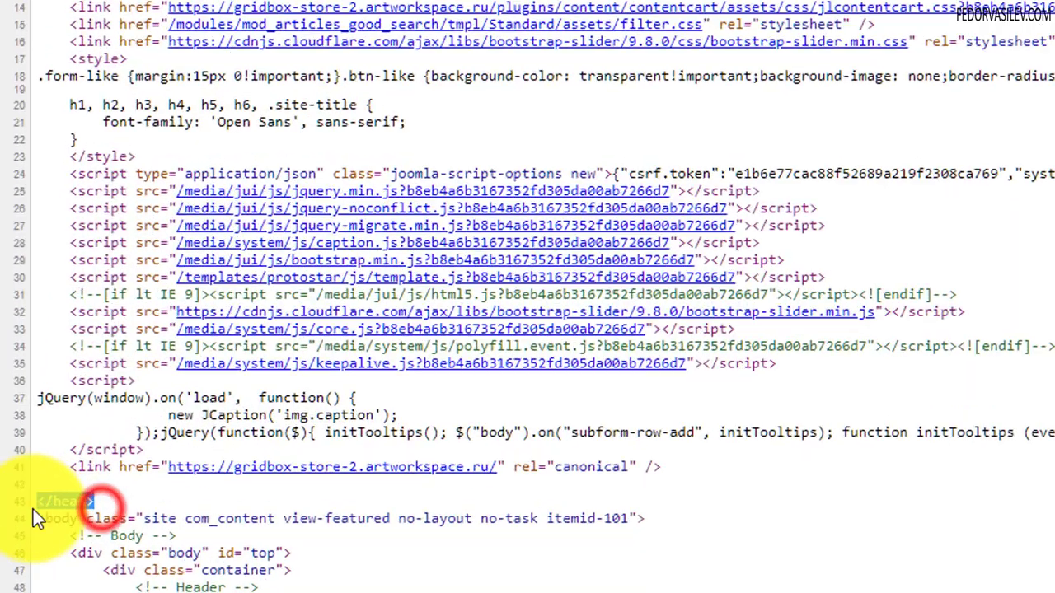
Step: Locate the closing head tag in the page source and examine the canonical link line just above it
triple_click(29, 394)
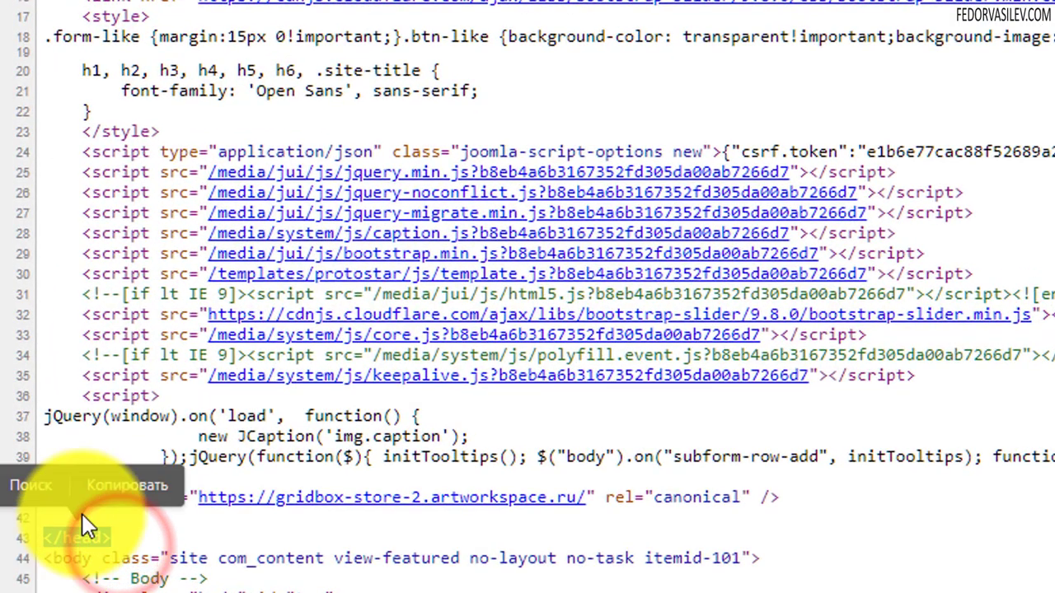
left_click(33, 378)
left_click_drag(81, 497, 799, 515)
left_click(643, 535)
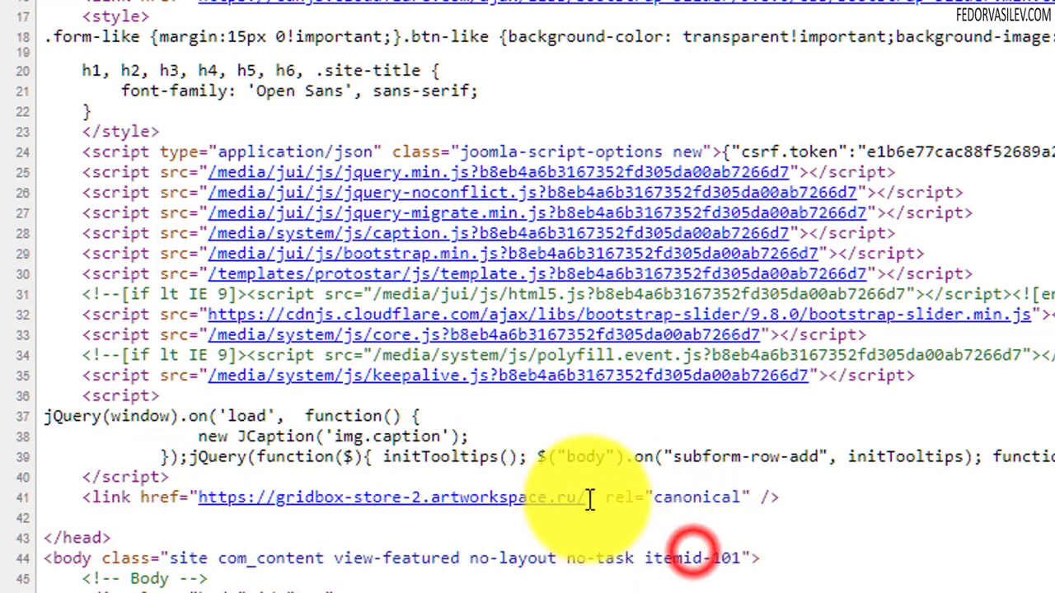
left_click(605, 499)
left_click_drag(607, 498, 123, 484)
left_click(701, 560)
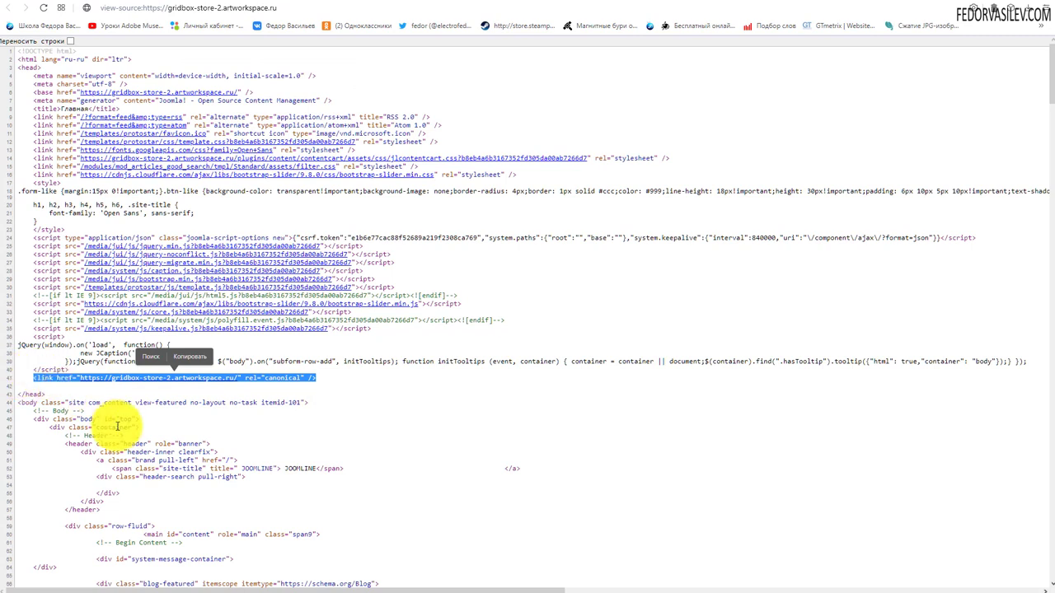
left_click(284, 401)
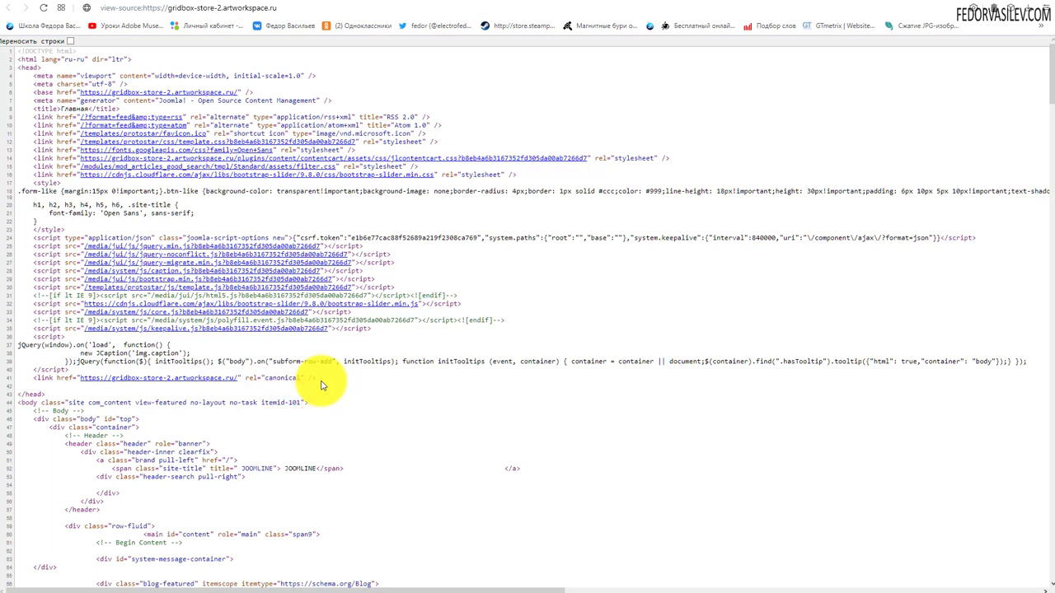
left_click_drag(322, 378, 35, 377)
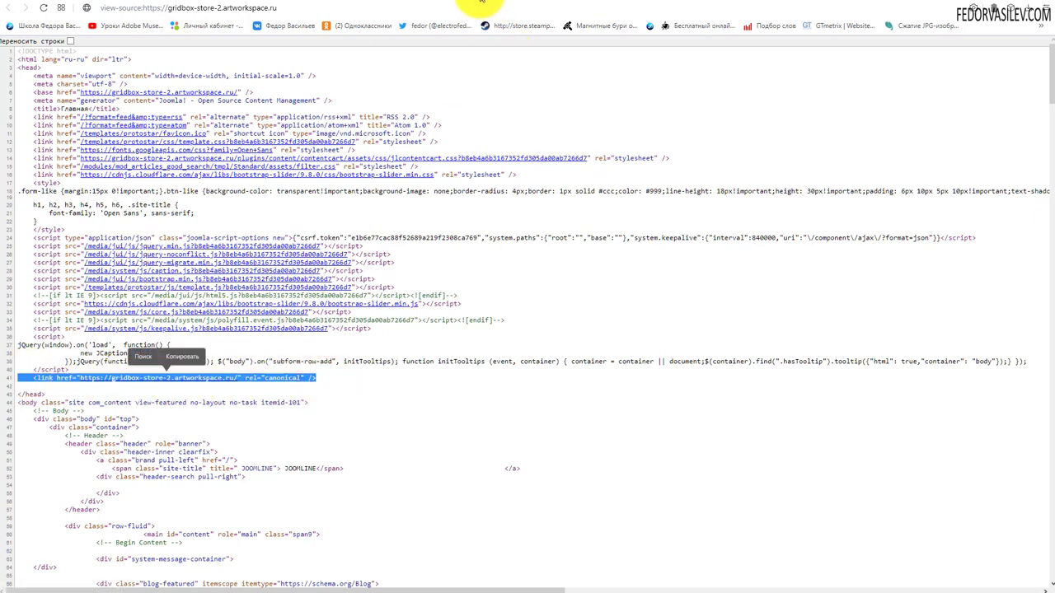
Step: Back in the administration panel, auto-fill the Joomla article category's canonical URL with /kursy/joomla, and save and close the category
left_click(544, 3)
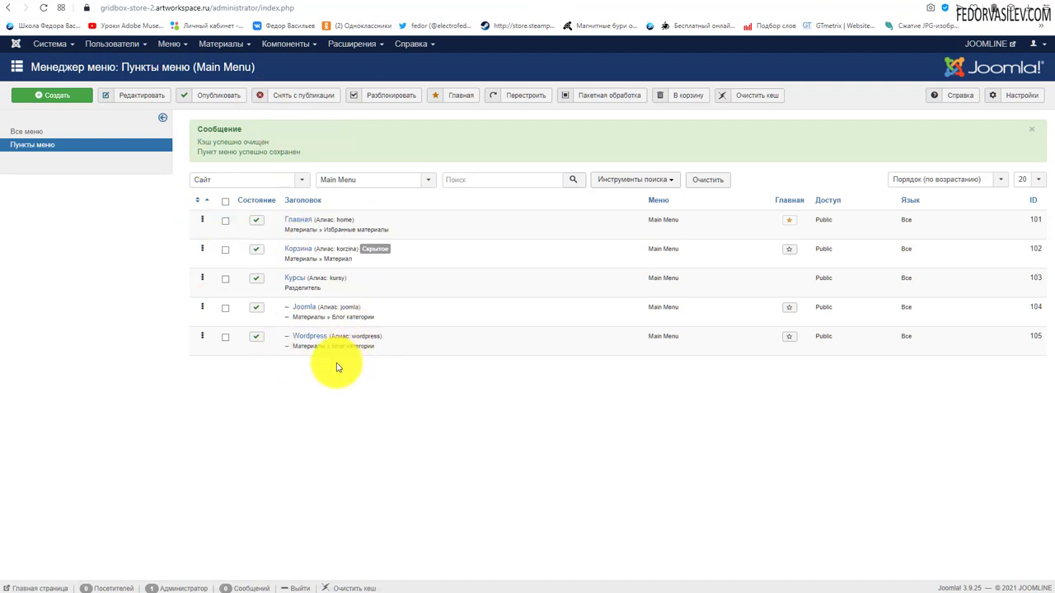
left_click(236, 47)
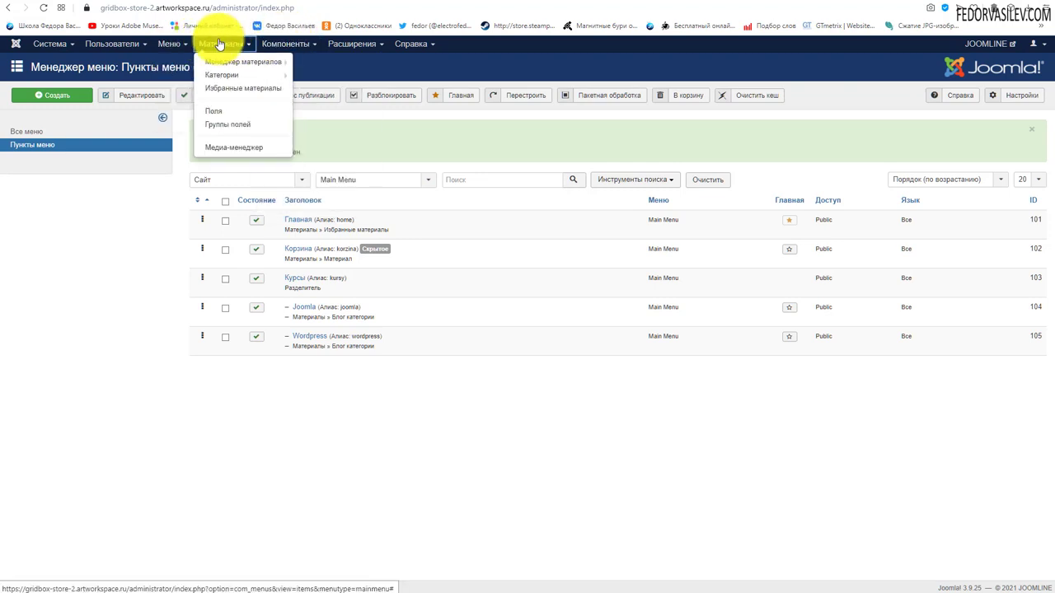
left_click(225, 74)
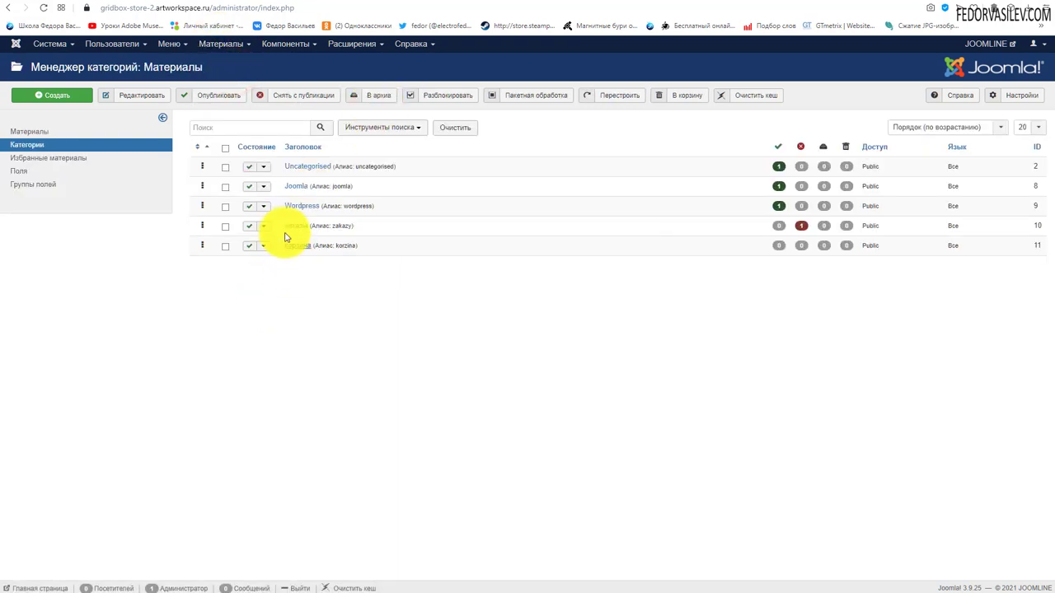
left_click(293, 186)
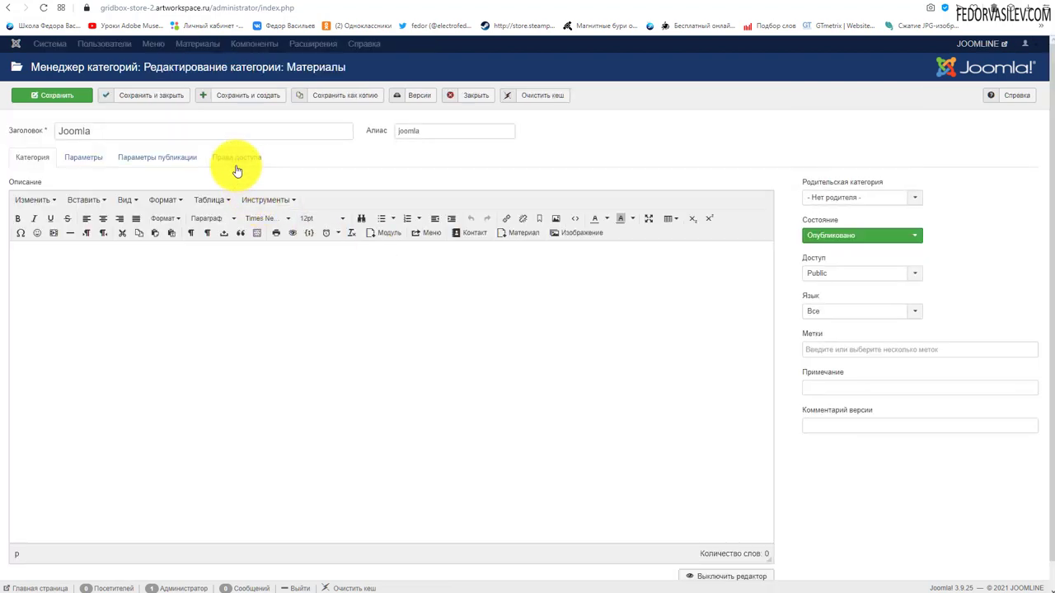
left_click(149, 161)
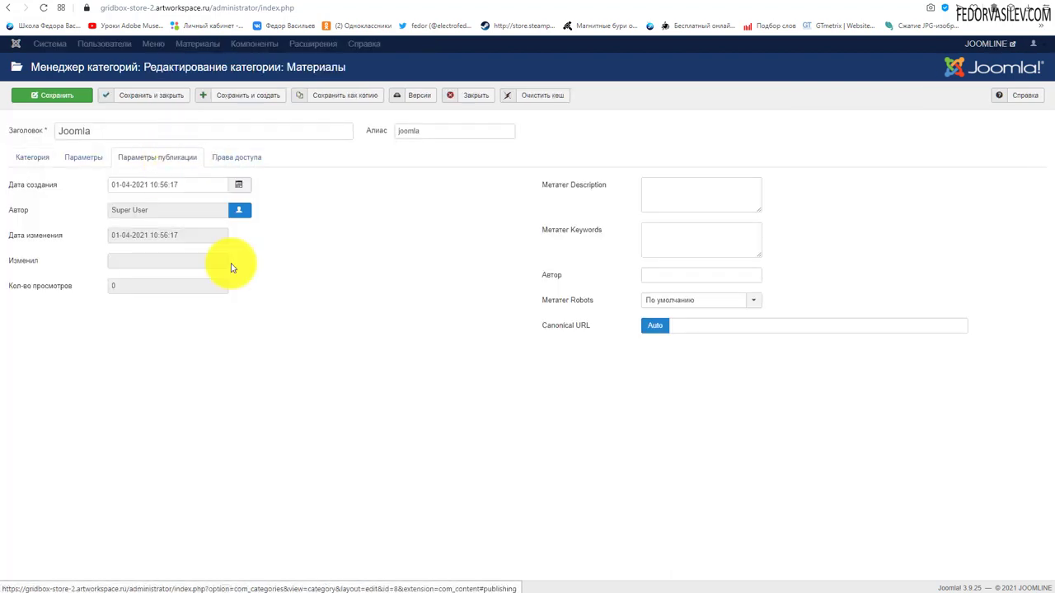
left_click(654, 326)
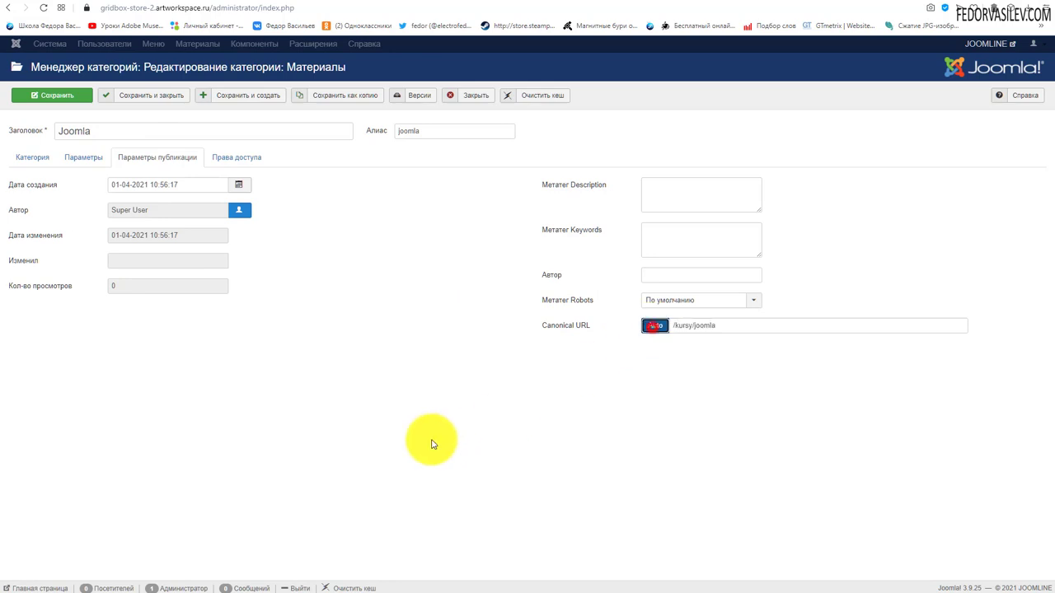
left_click(158, 96)
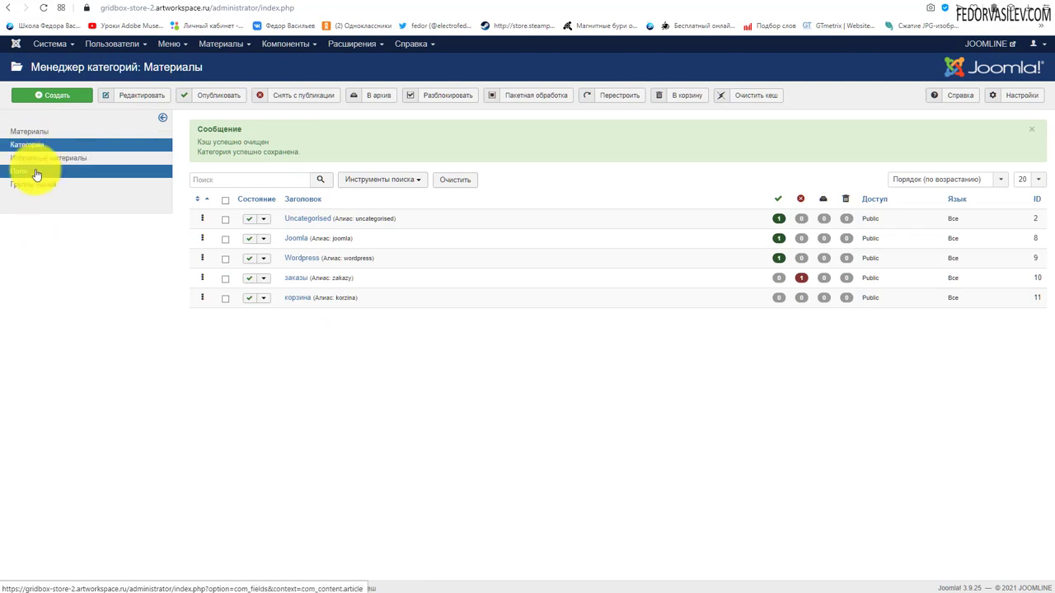
Step: Auto-fill the canonical URL of the article Landing page НА ЛЕТУ 2.0 with /kursy/joomla/1-landing-page-na-letu-2-0, and save and close it
left_click(20, 134)
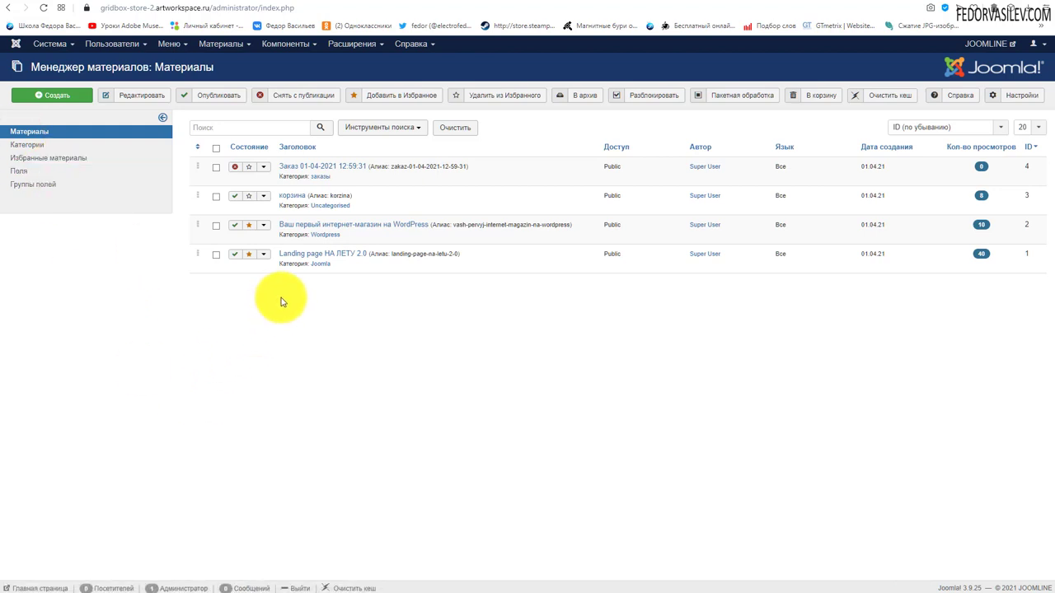
left_click(313, 252)
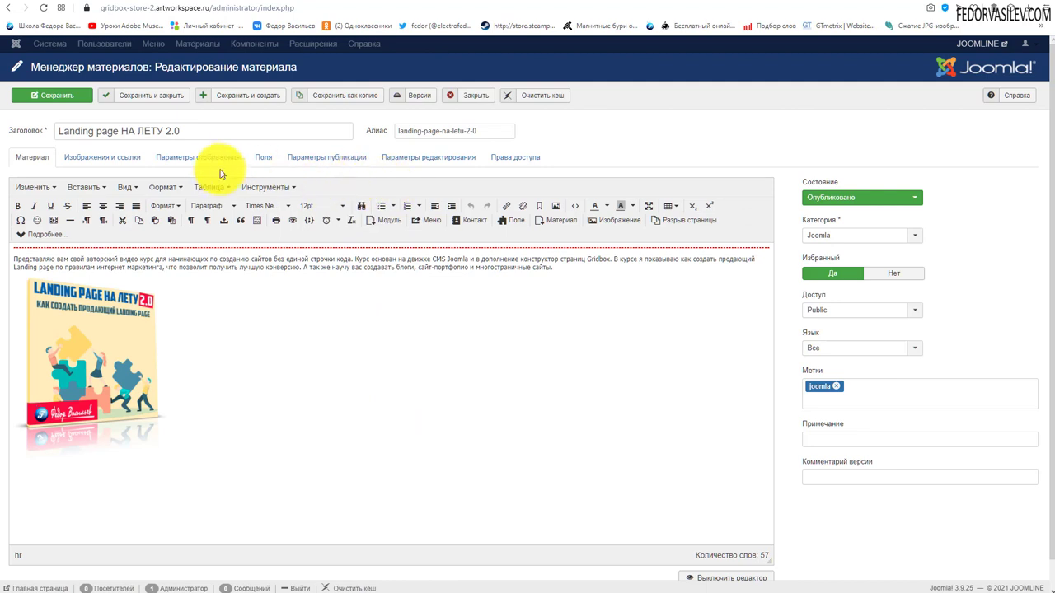
left_click(330, 158)
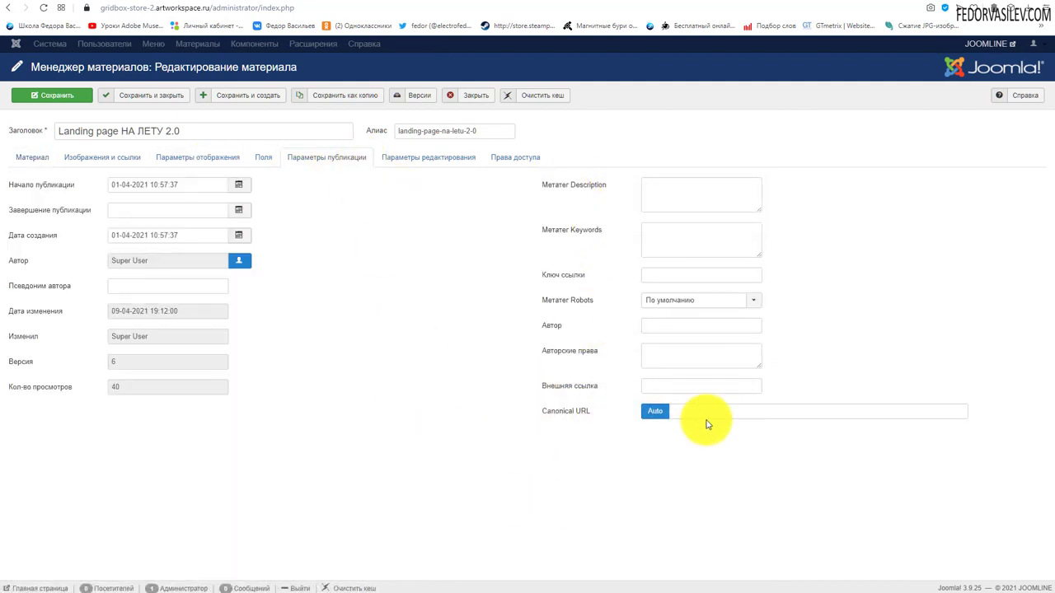
left_click(664, 412)
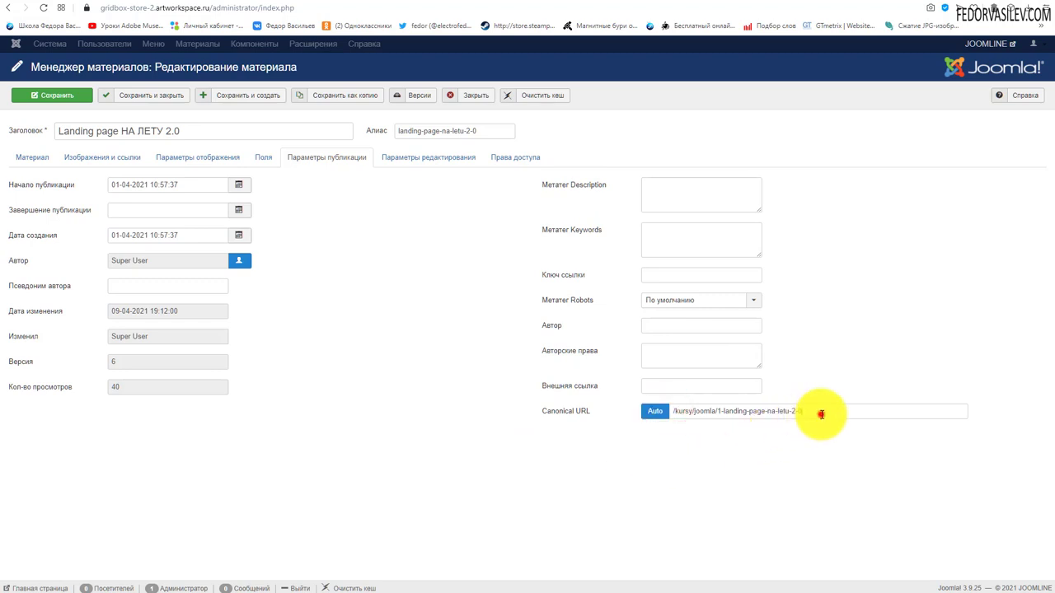
left_click_drag(819, 415, 787, 478)
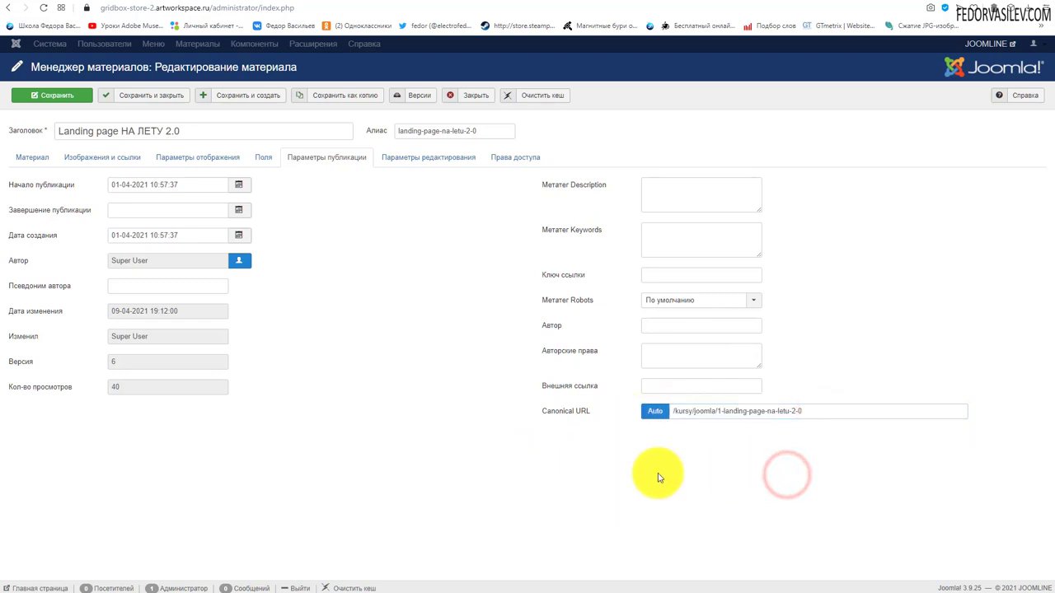
left_click(152, 95)
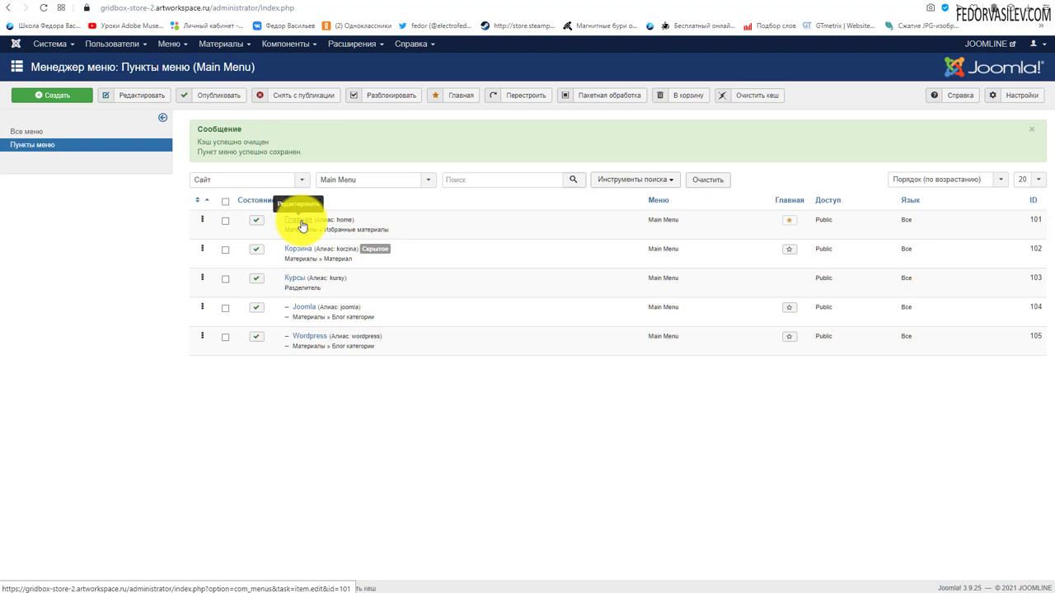
Step: Go to the article categories again and open the Joomla category
left_click(234, 46)
left_click(231, 83)
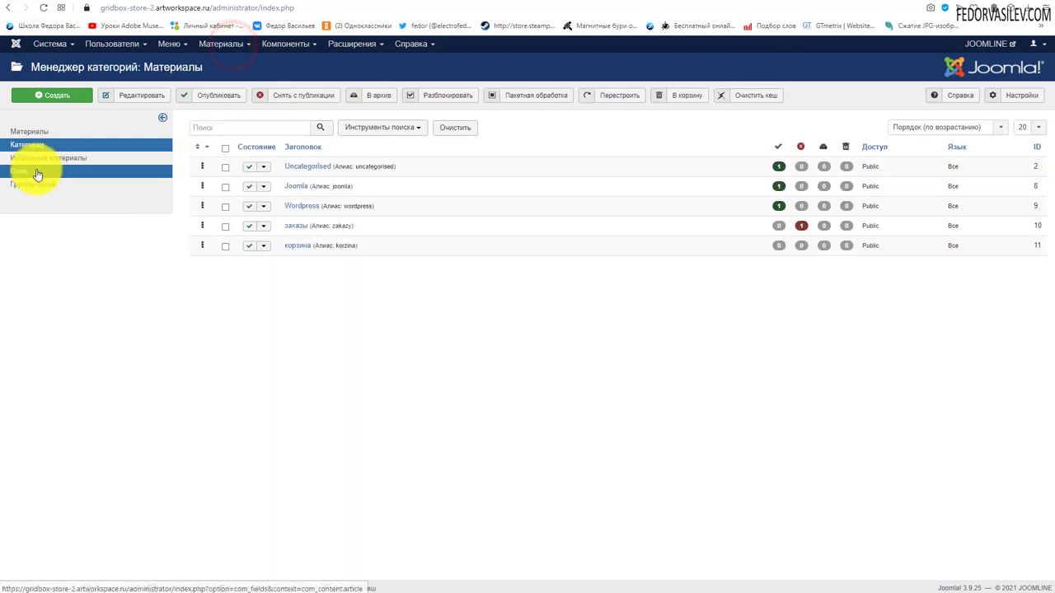
left_click(296, 188)
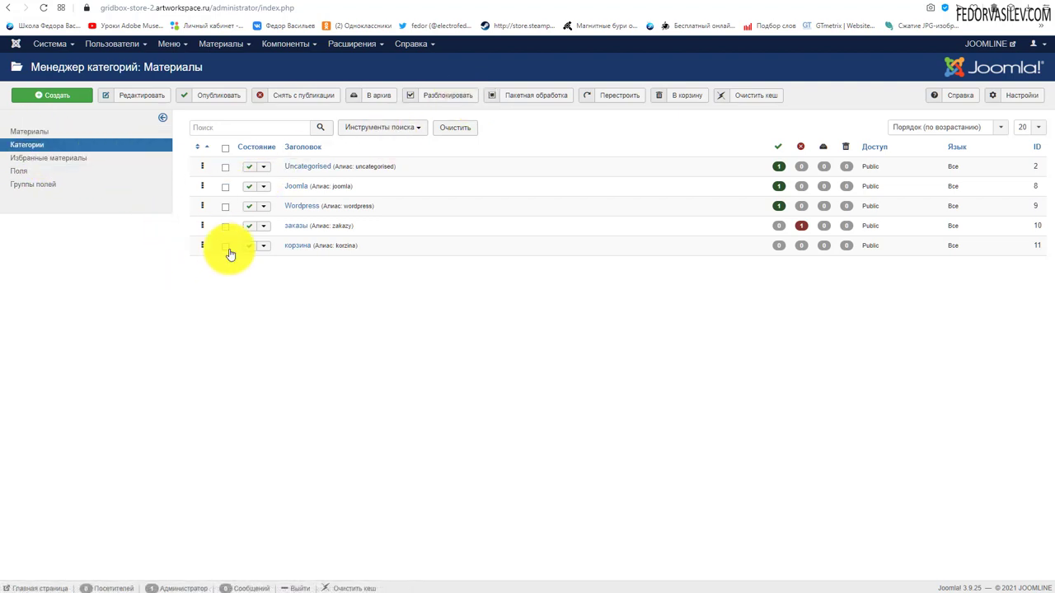
Step: Open the article Ваш первый интернет-магазин на WordPress, inspect the Canonical URL field in its publishing options, and close it without saving
left_click(35, 131)
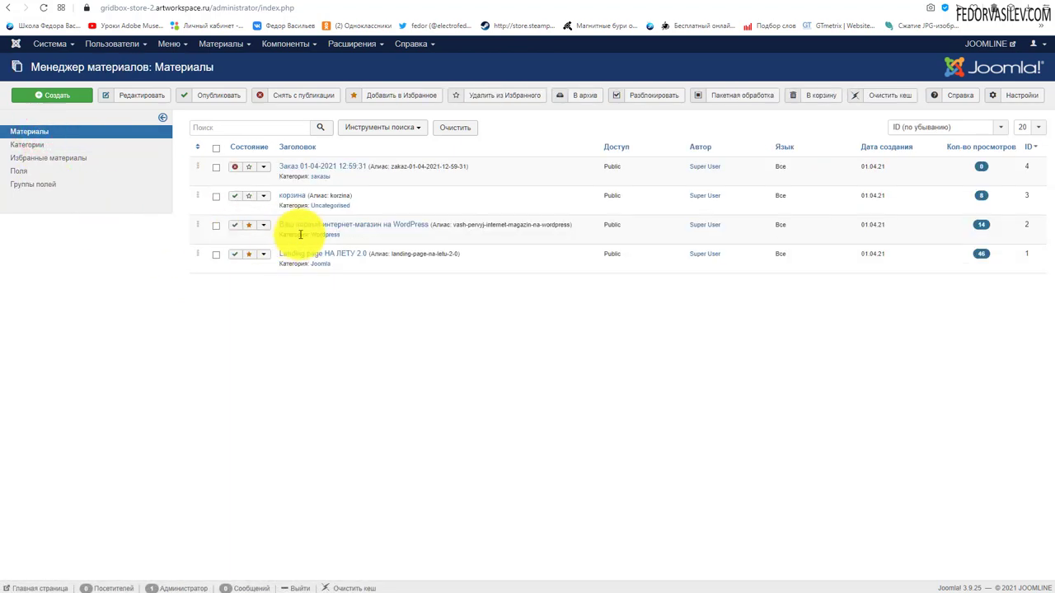
left_click(313, 224)
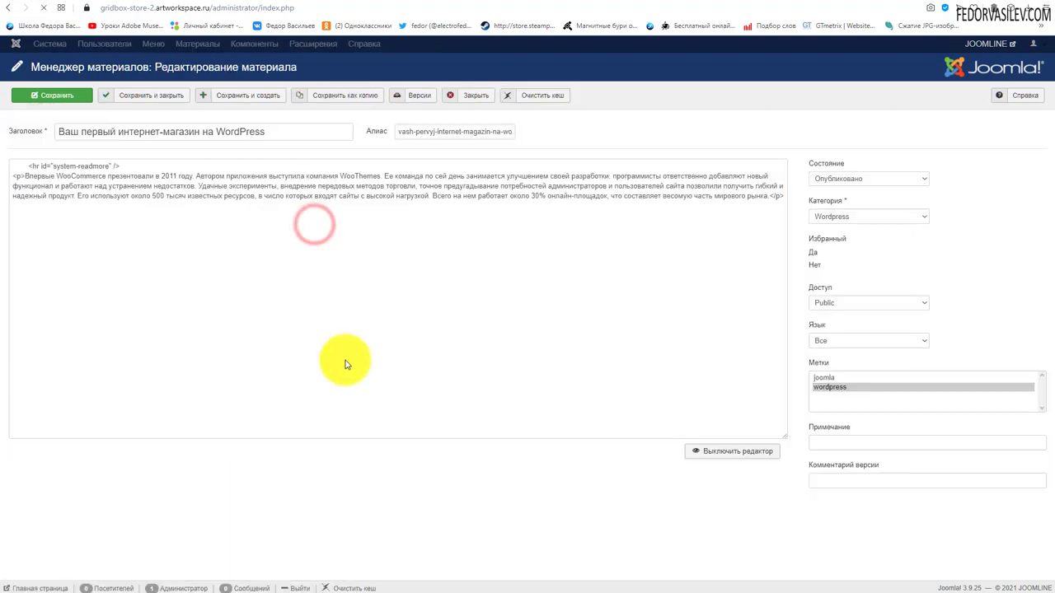
triple_click(293, 131)
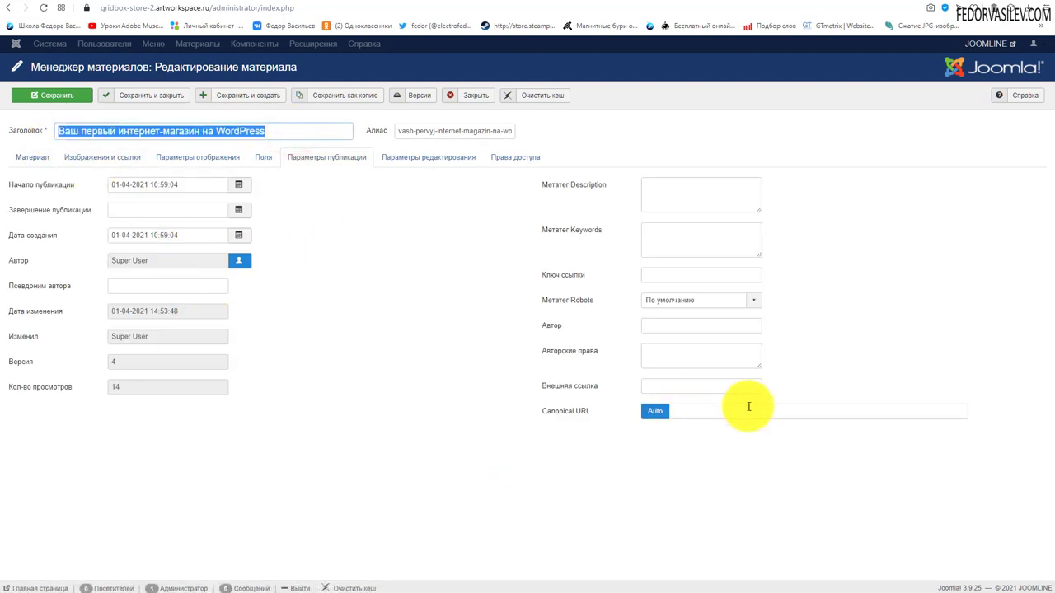
left_click(464, 94)
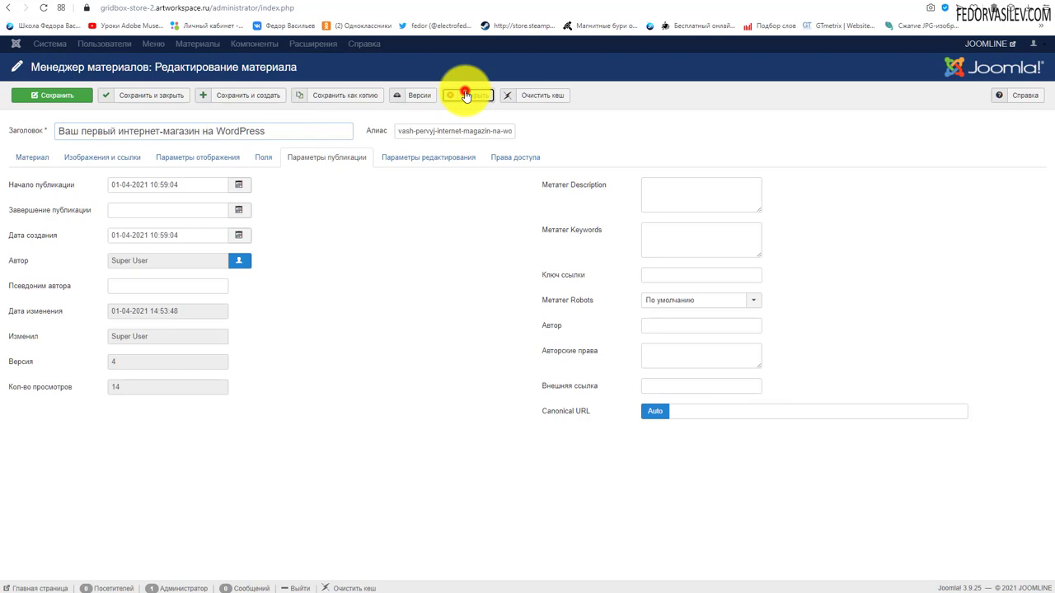
Step: On the site's front end, open the Joomla category page and examine the canonical link in its page source
left_click(556, 1)
left_click(276, 74)
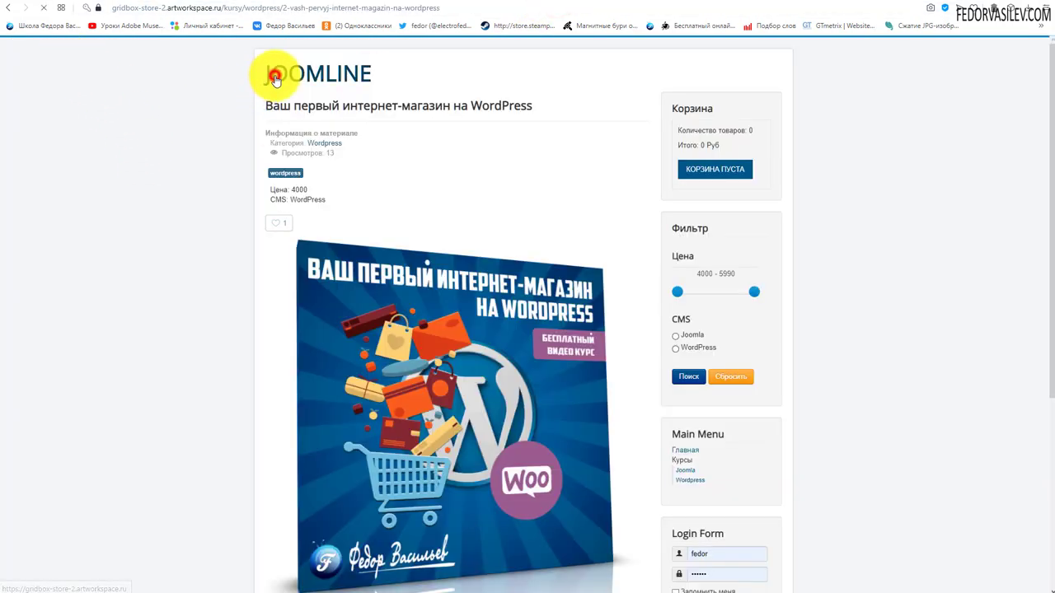
left_click(685, 470)
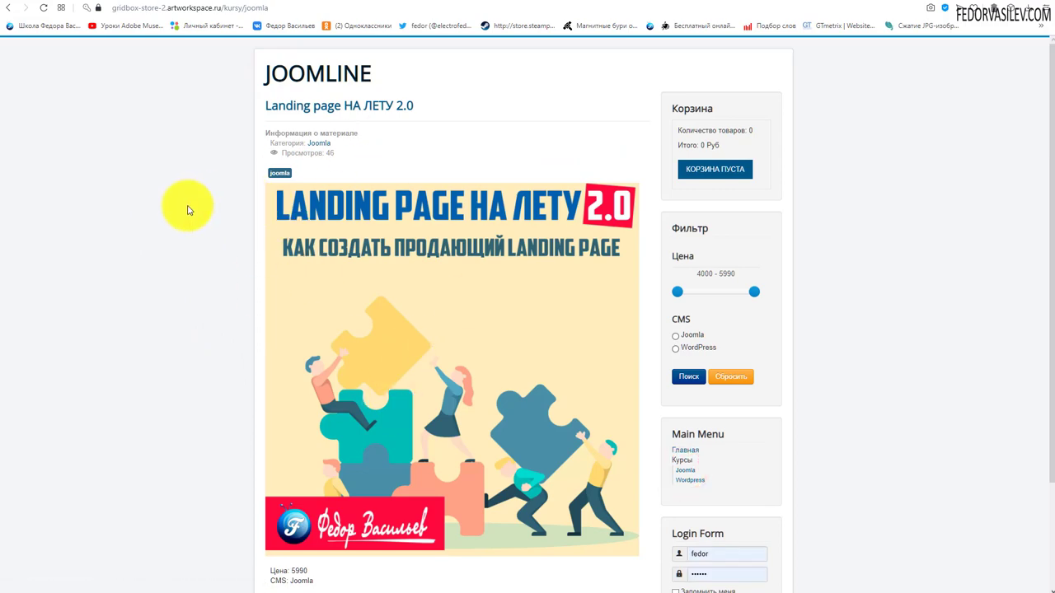
right_click(185, 208)
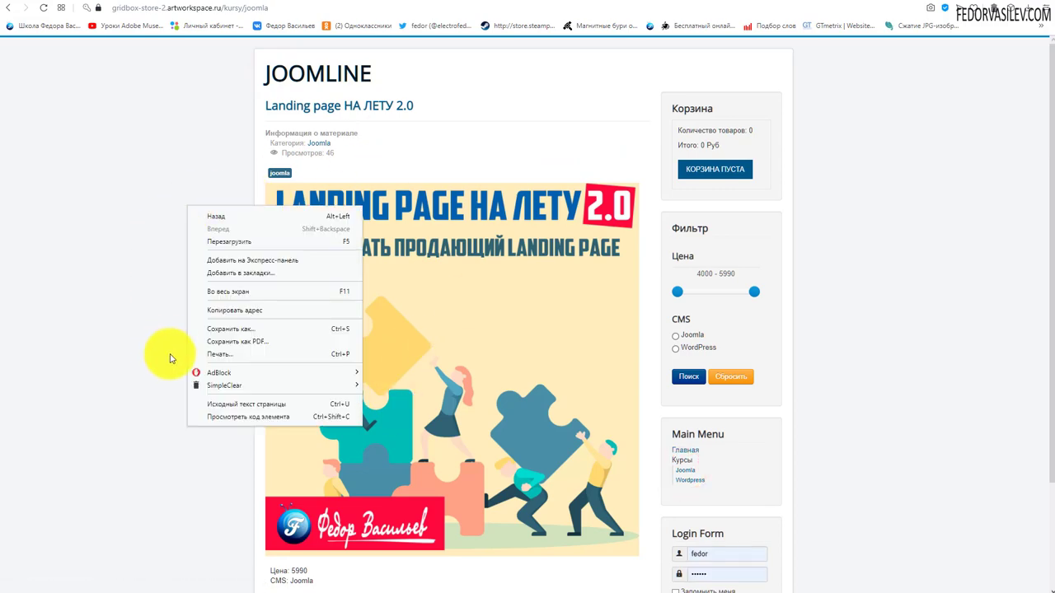
left_click(206, 406)
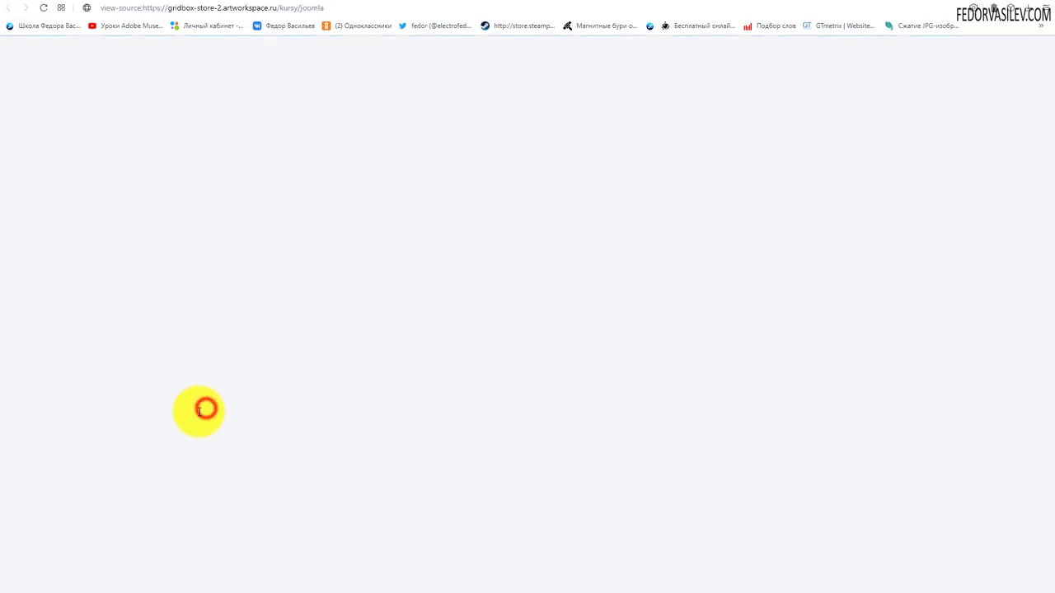
triple_click(370, 385)
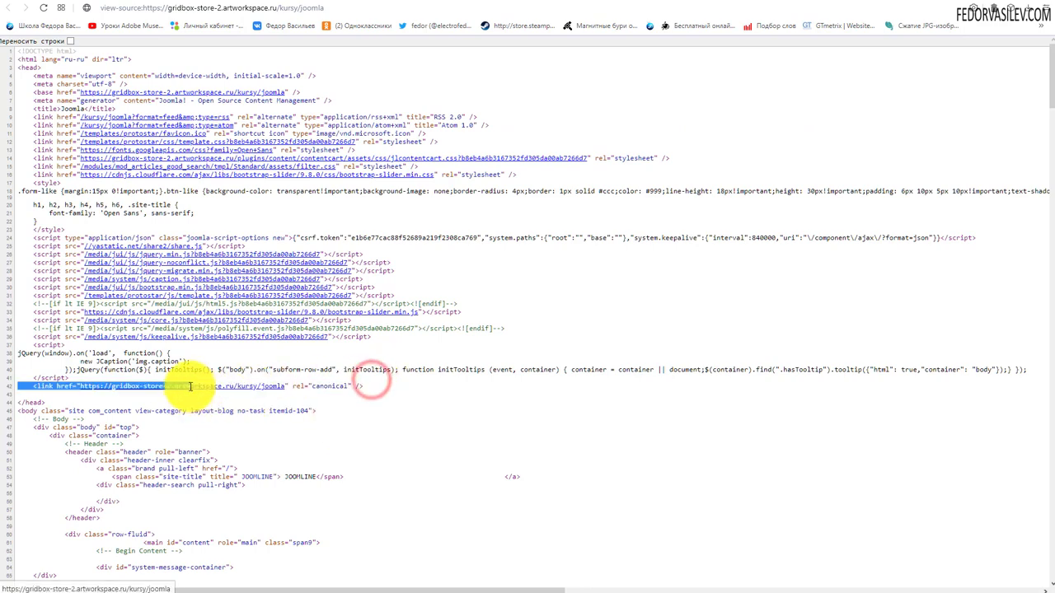
left_click(346, 441)
Step: Follow the canonical link from the source to check its target page, and return to the Joomla category page
left_click(257, 387)
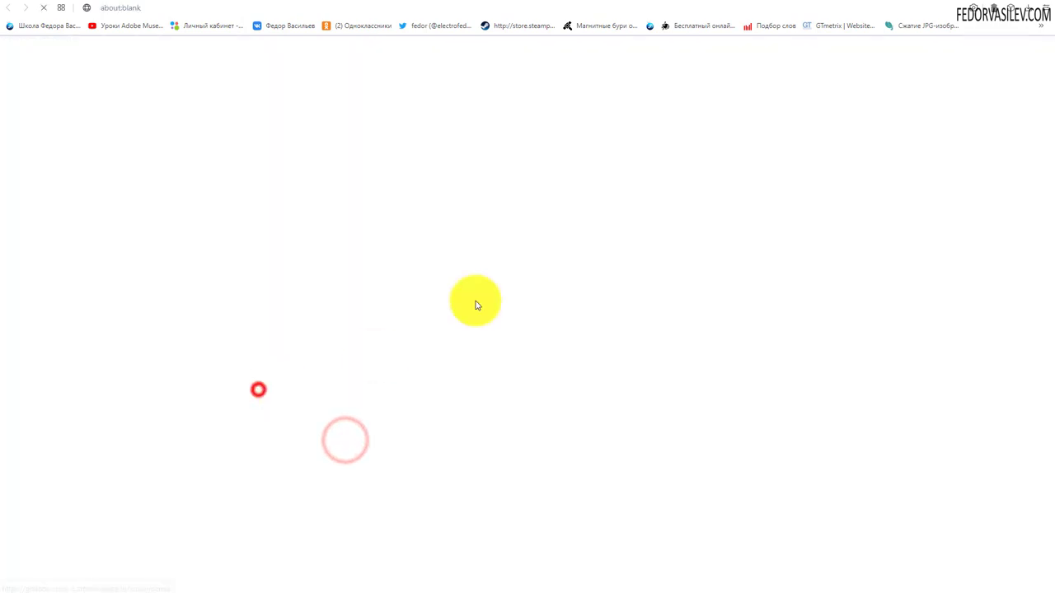
left_click_drag(343, 149, 288, 144)
key("ctrl+u")
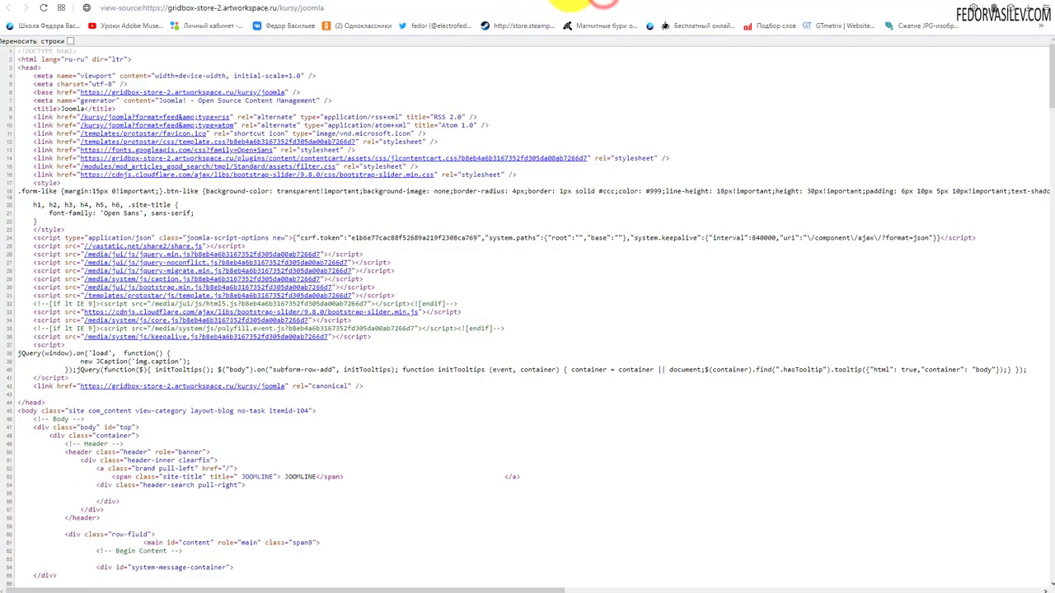
left_click(587, 3)
left_click(521, 3)
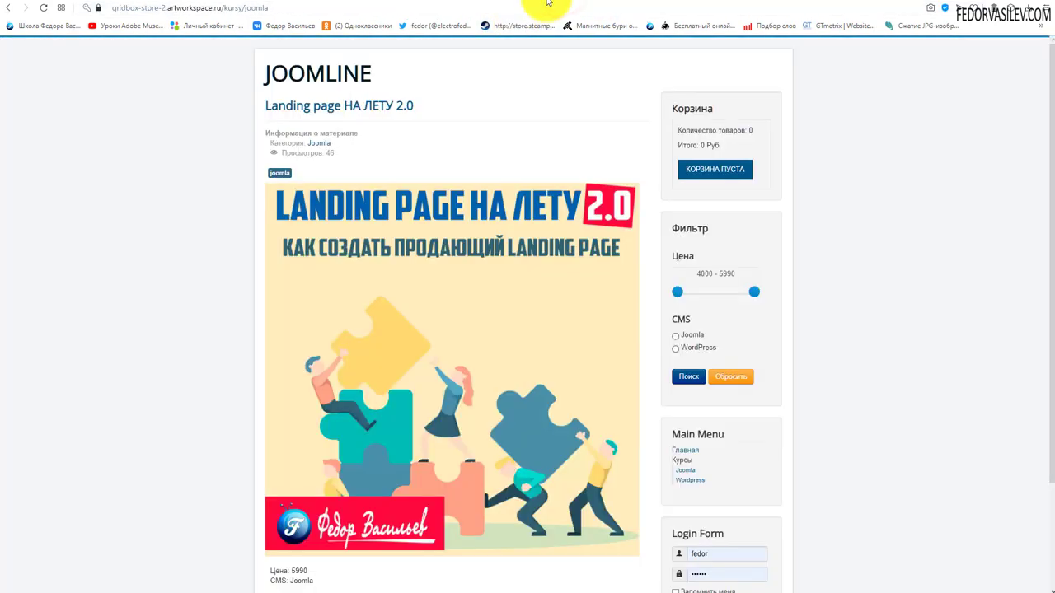
Step: Open the article Landing page НА ЛЕТУ 2.0 and examine the canonical link in its page source
left_click(415, 269)
right_click(200, 266)
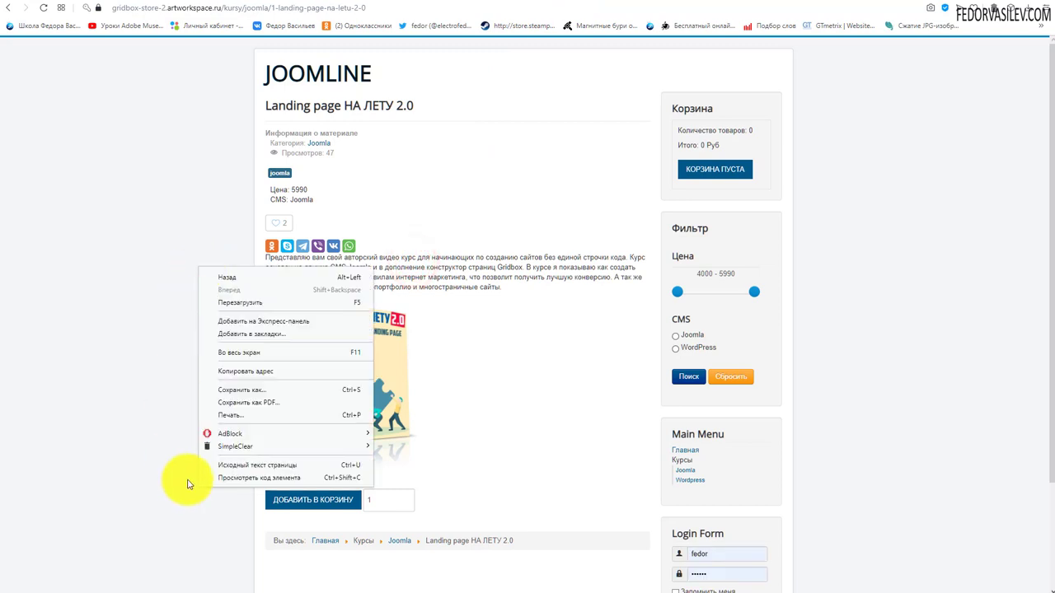
left_click(226, 466)
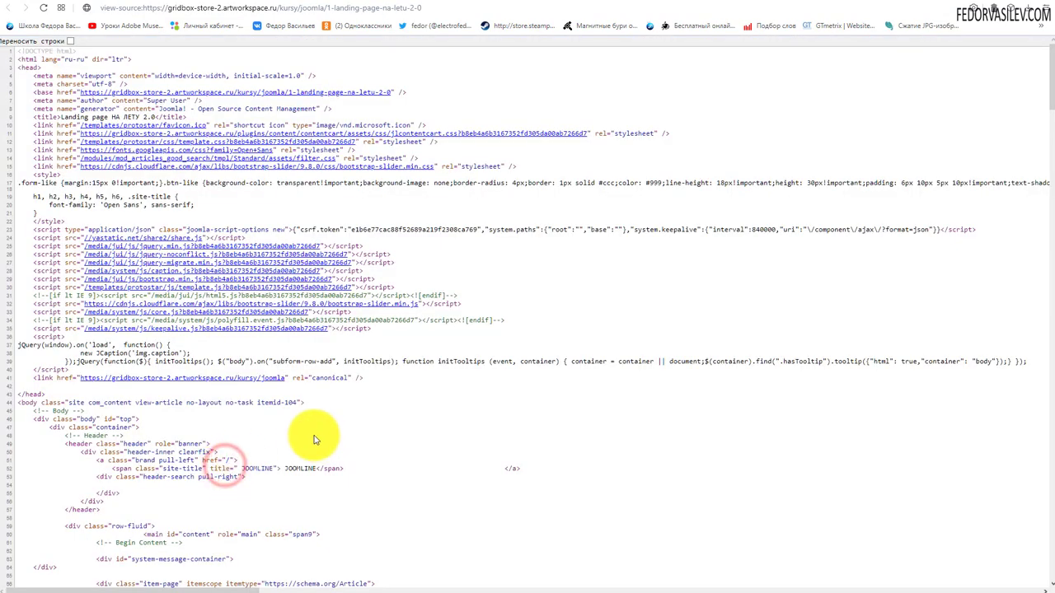
left_click_drag(362, 378, 91, 377)
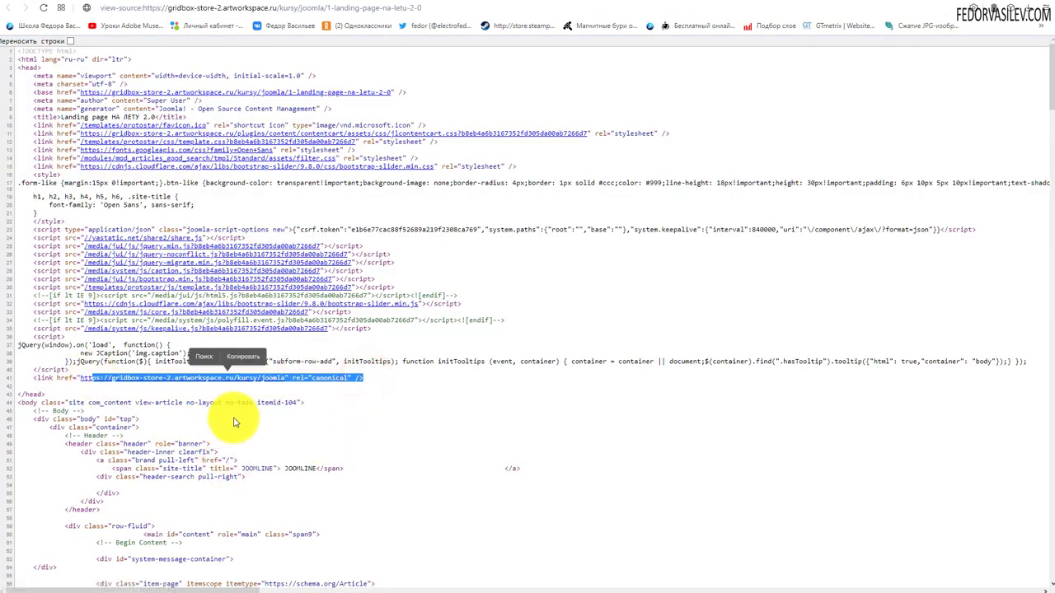
left_click(239, 418)
Step: Follow the article's canonical link, look through the Joomla category page it leads to, and return to the article page
left_click(247, 377)
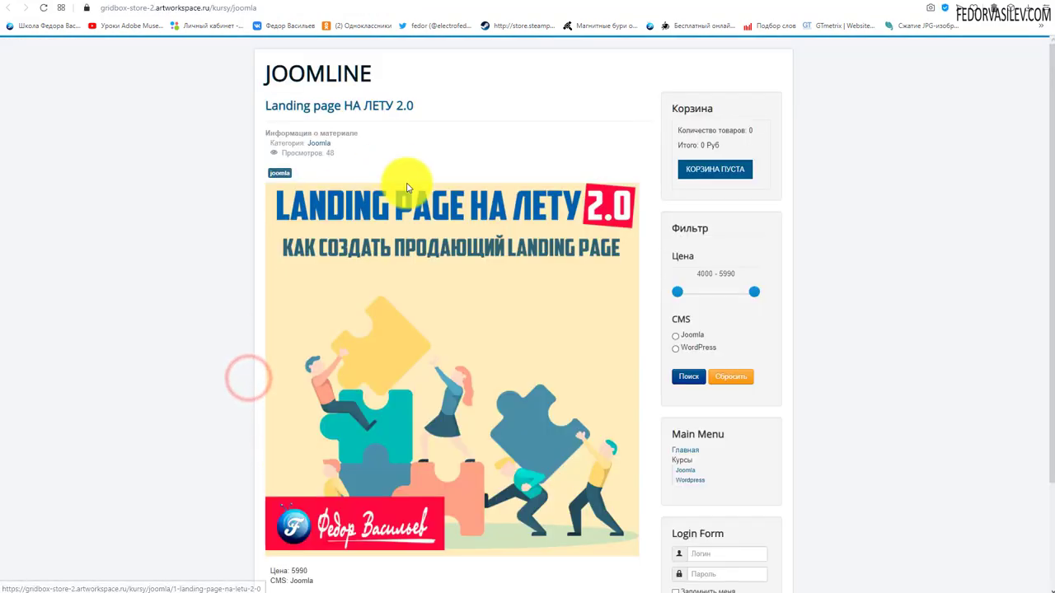
scroll(407, 187, "down", 3)
scroll(389, 346, "up", 3)
left_click(346, 194)
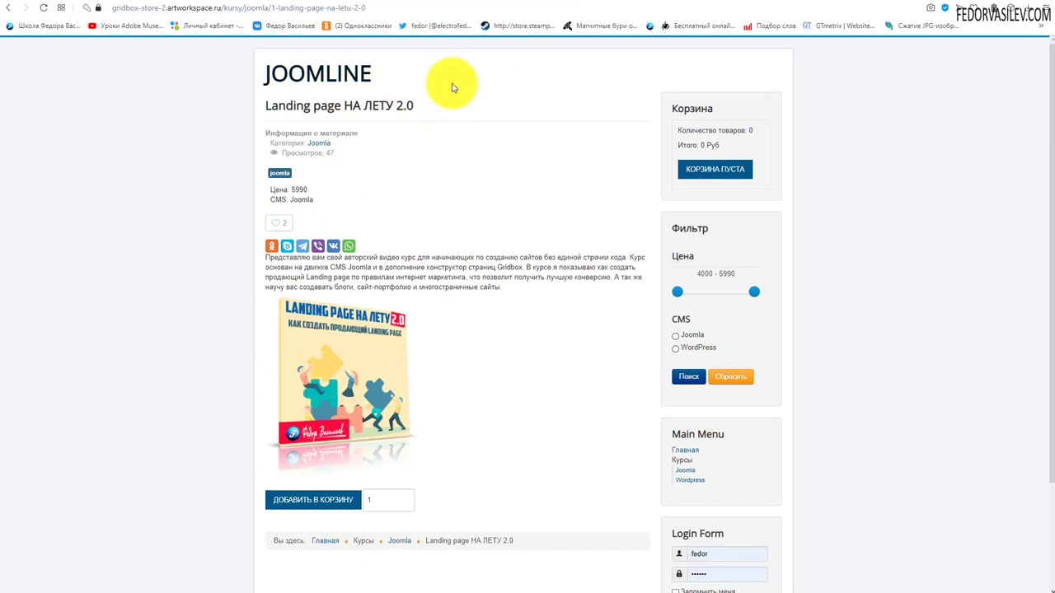
left_click(502, 2)
left_click(553, 4)
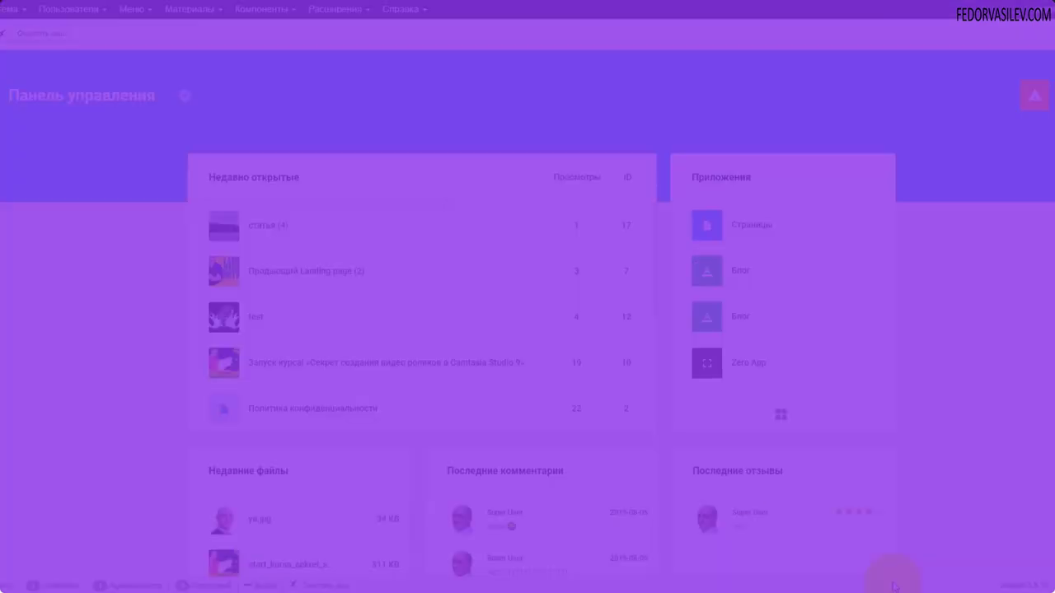
left_click(1035, 96)
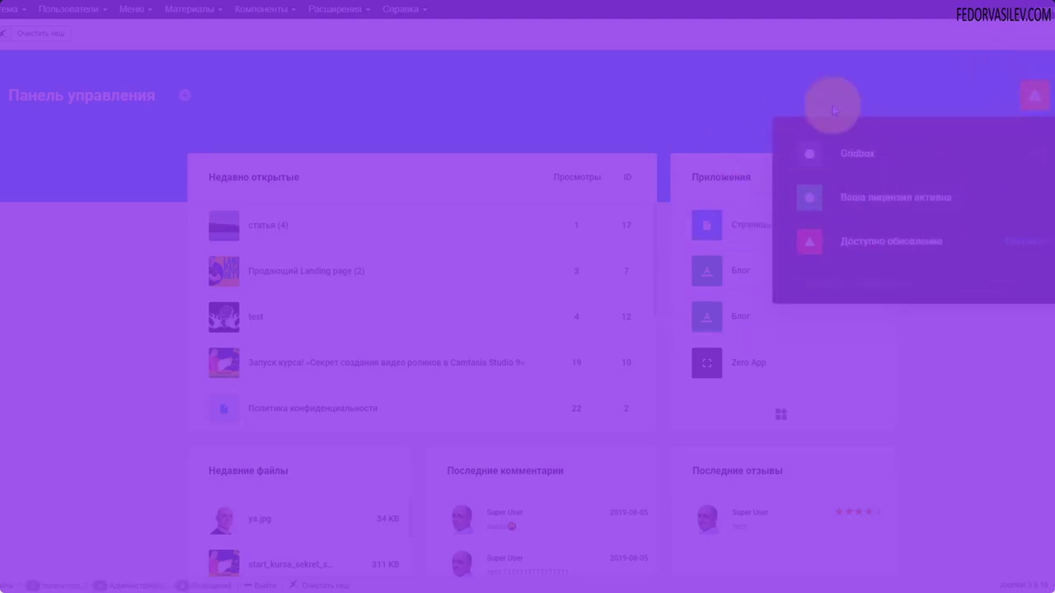
left_click(865, 202)
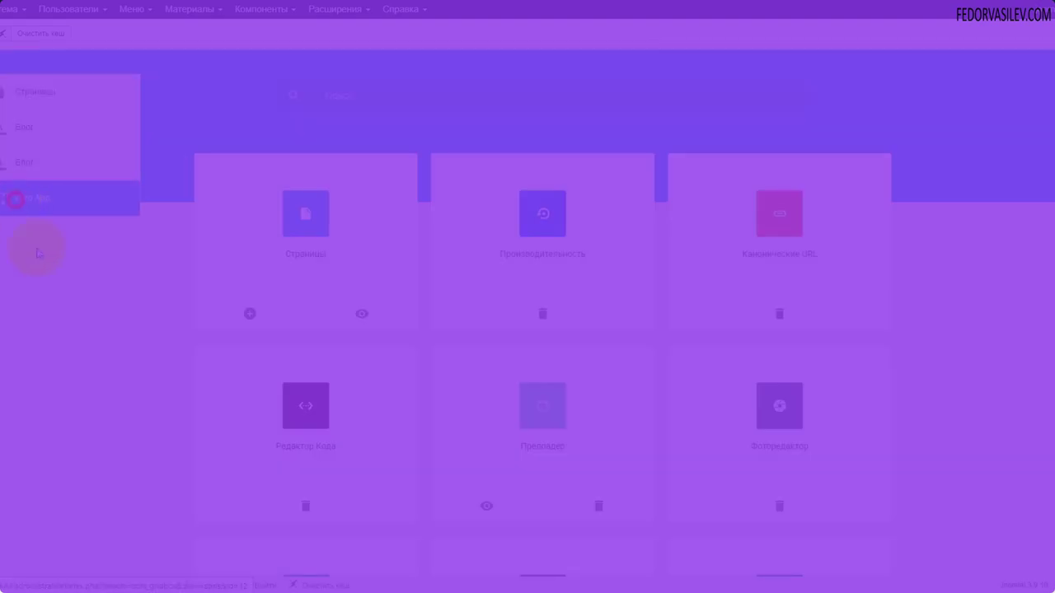
left_click(37, 247)
left_click(321, 356)
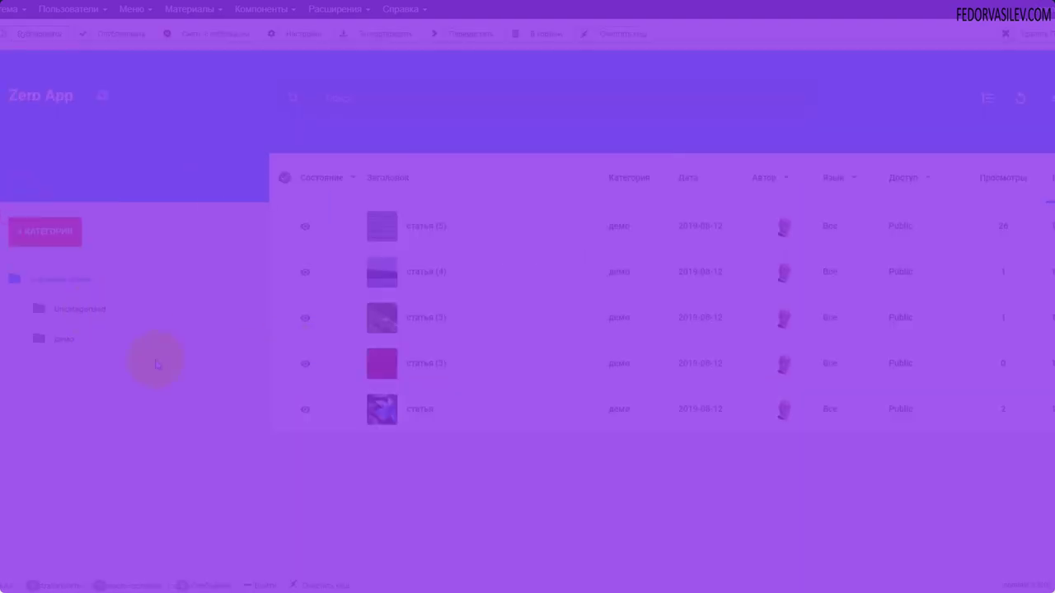
left_click(102, 96)
left_click(110, 247)
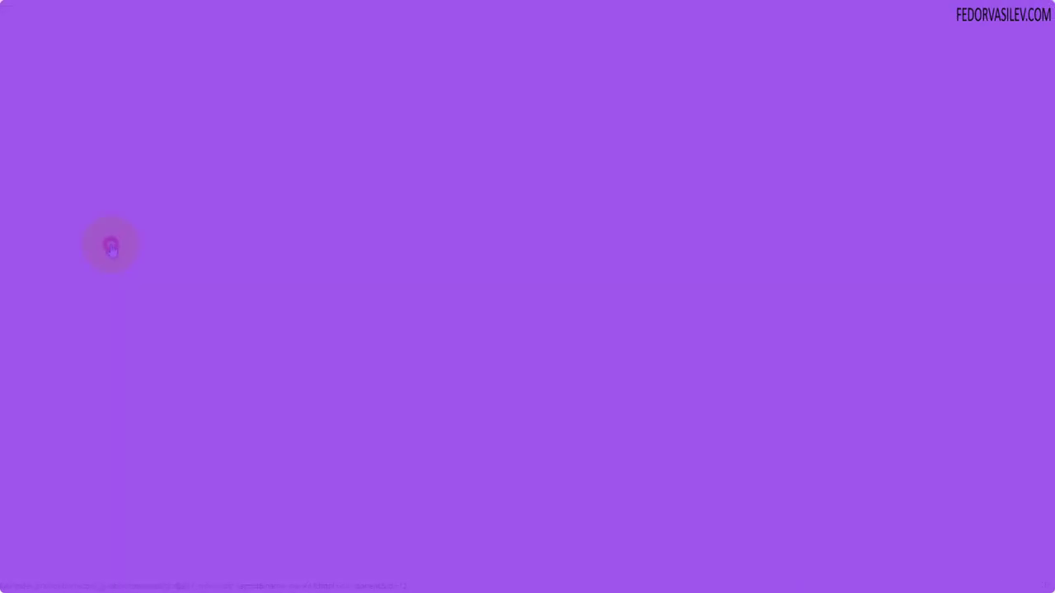